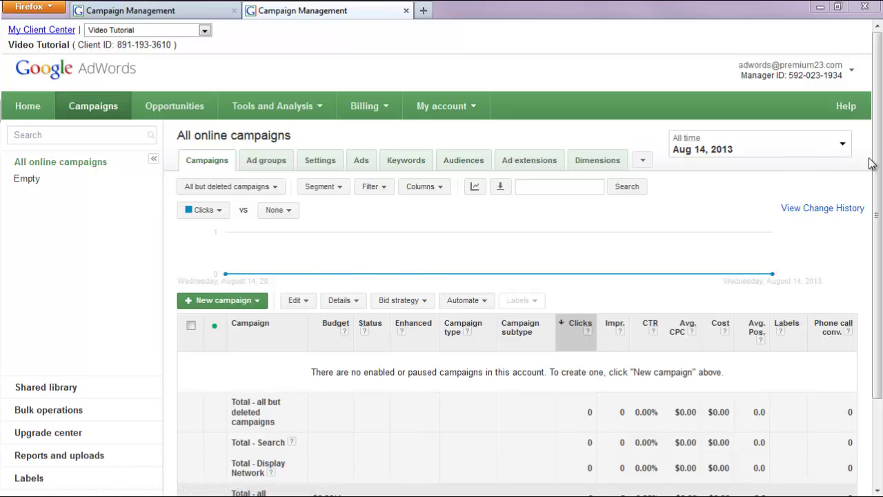
Step: Start creating a new campaign of the Search Network only type
scroll(878, 165, "down", 1)
scroll(878, 165, "up", 1)
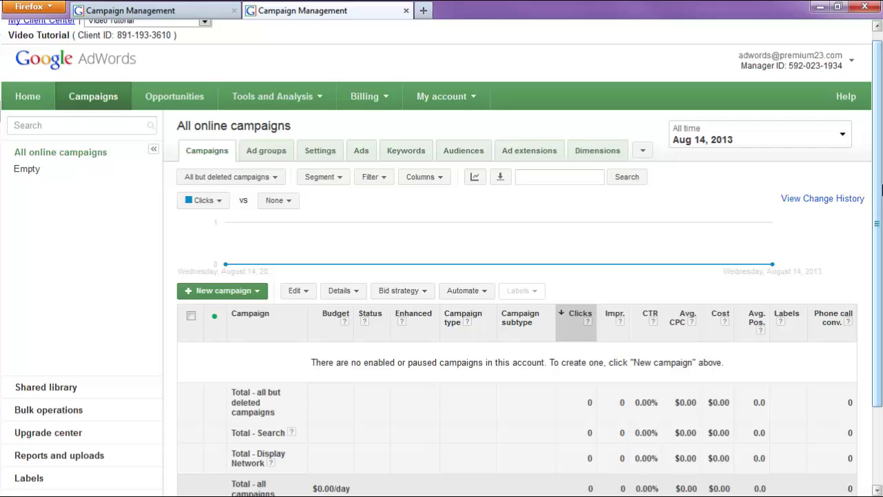
scroll(877, 191, "down", 3)
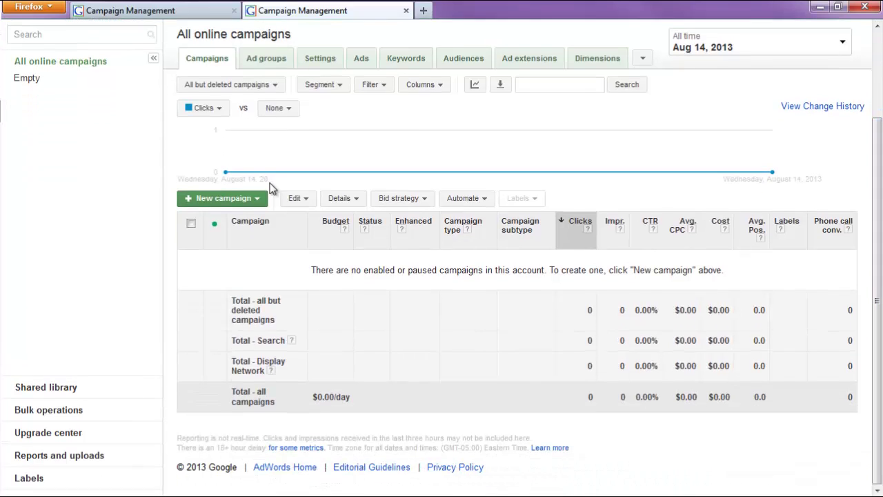
left_click(229, 200)
left_click(238, 259)
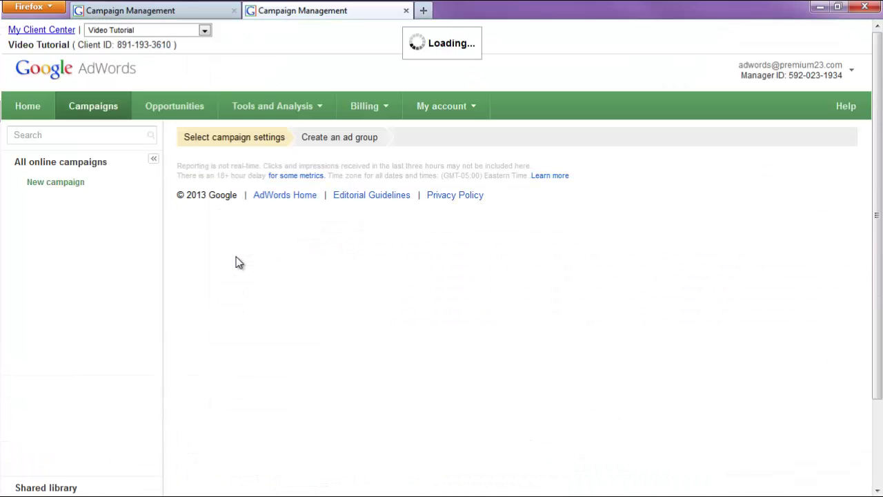
Step: Set the search campaign to All features and name it "My First Campaign"
scroll(876, 131, "down", 2)
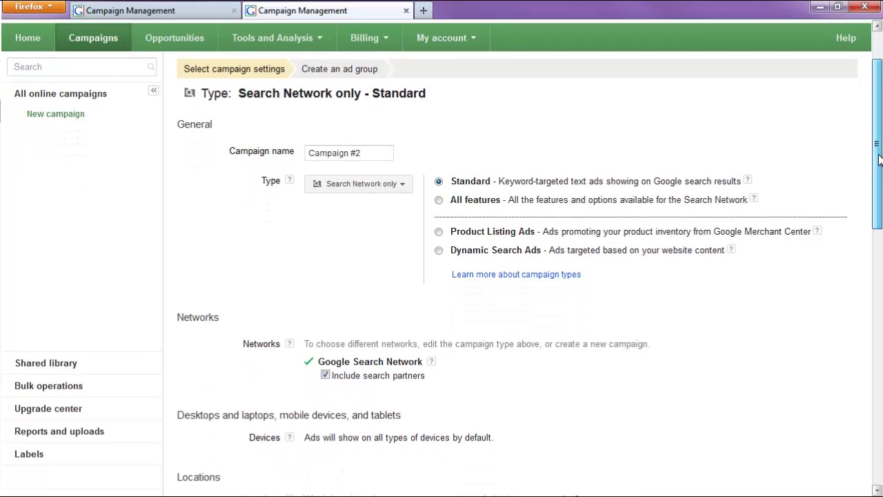
left_click(440, 193)
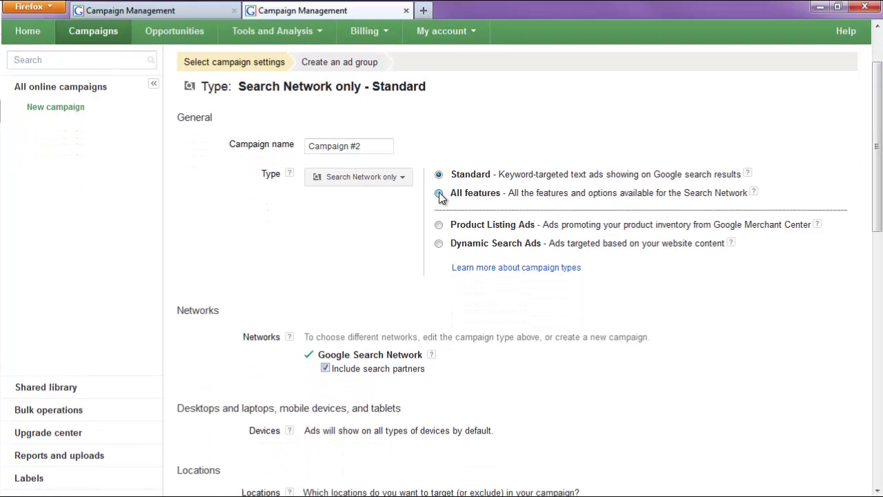
left_click(518, 222)
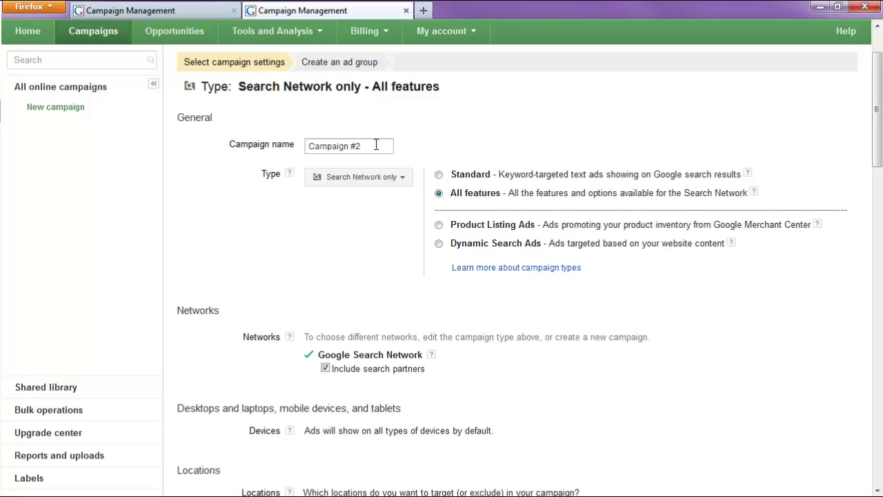
left_click_drag(386, 147, 175, 144)
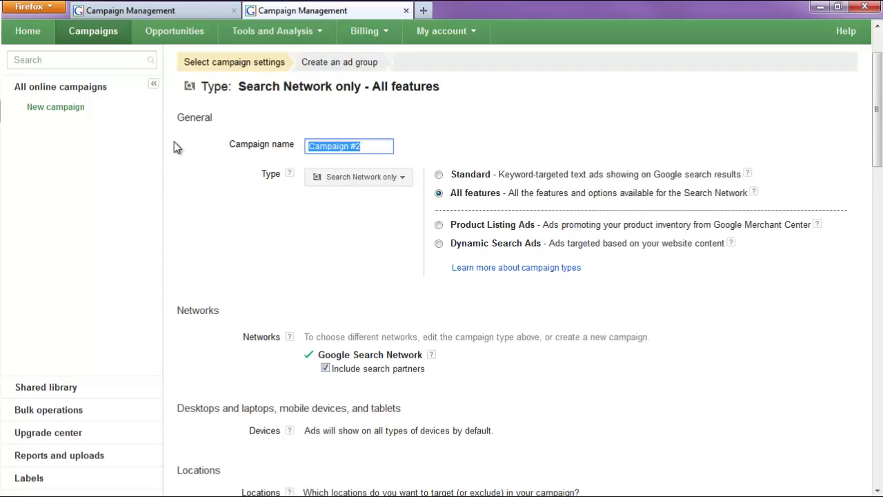
type("My First")
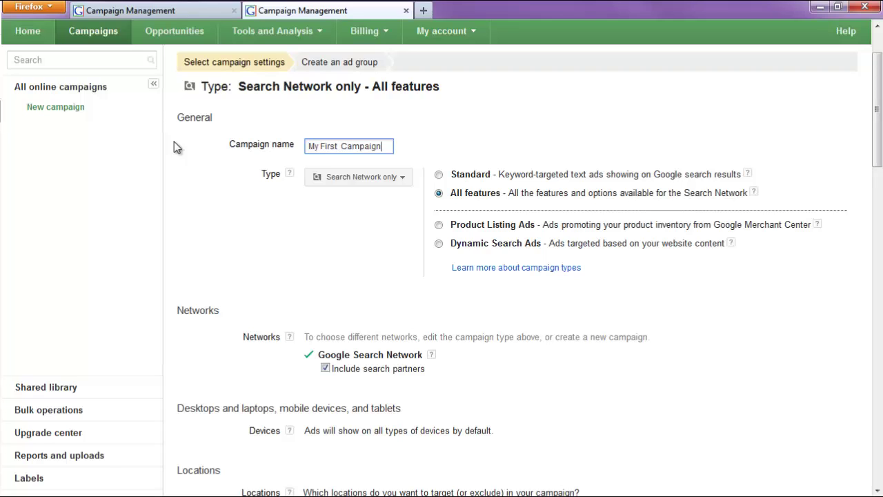
Step: Exclude search partners from the campaign's networks and target only the United States
scroll(880, 145, "down", 2)
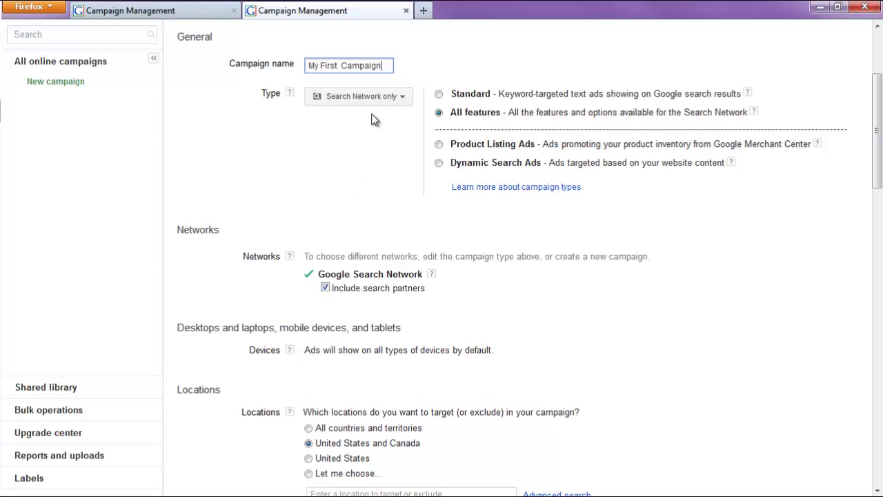
left_click(326, 288)
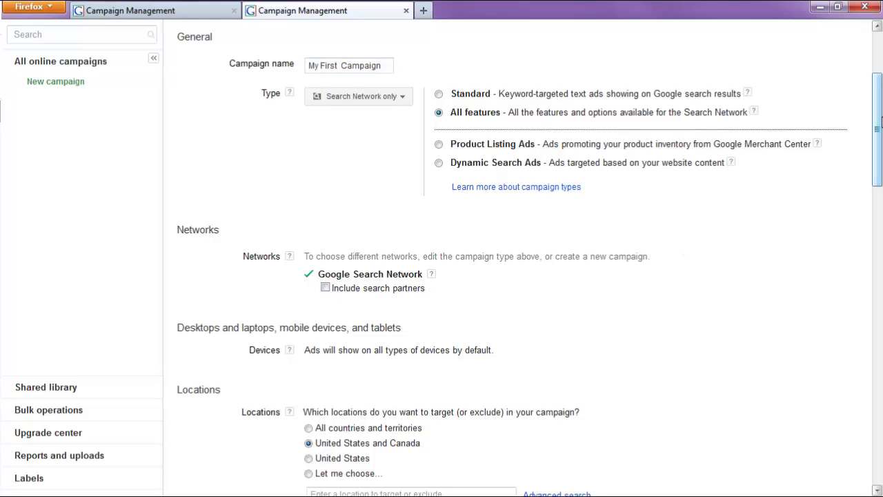
left_click_drag(881, 121, 880, 135)
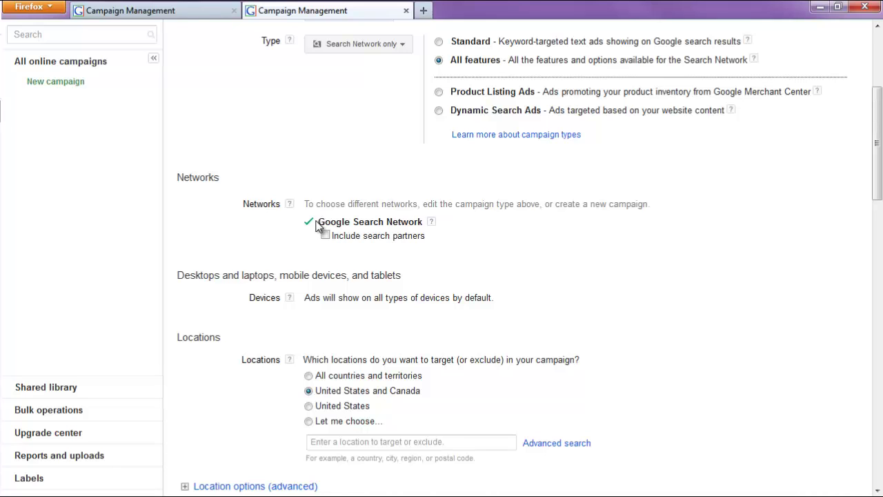
left_click_drag(876, 155, 877, 184)
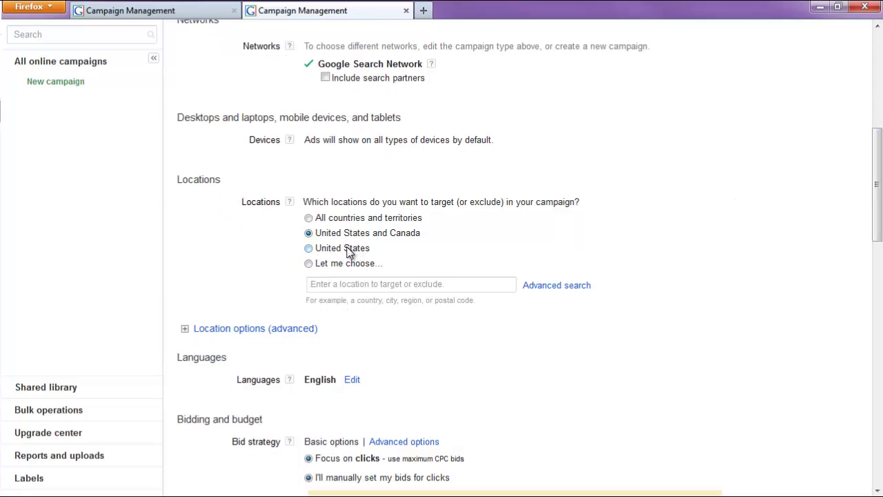
left_click(308, 247)
Step: In the advanced location options, restrict the target to people in my targeted location
left_click_drag(877, 196, 877, 243)
left_click(185, 141)
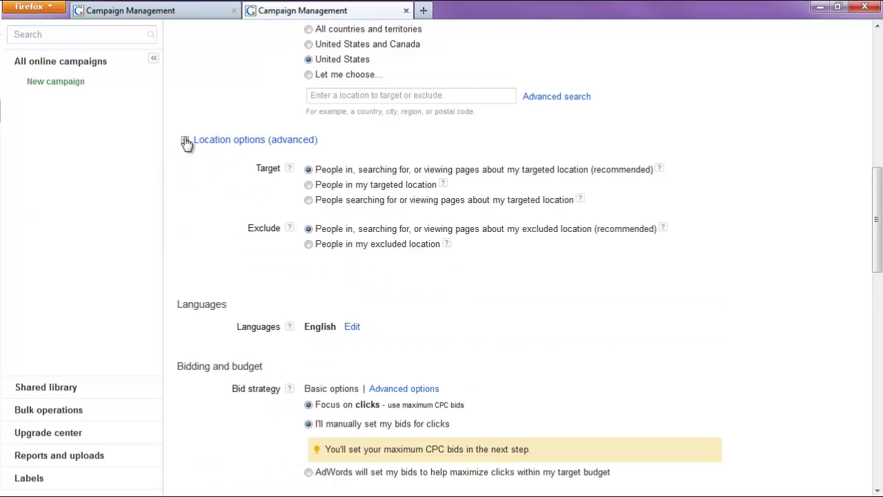
left_click(323, 186)
Step: Set the campaign budget to $20 per day
scroll(876, 207, "down", 2)
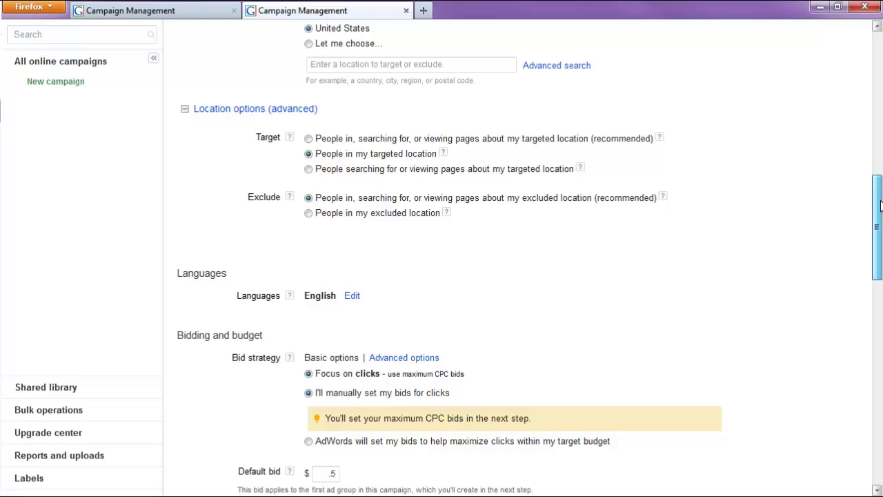
scroll(877, 228, "down", 4)
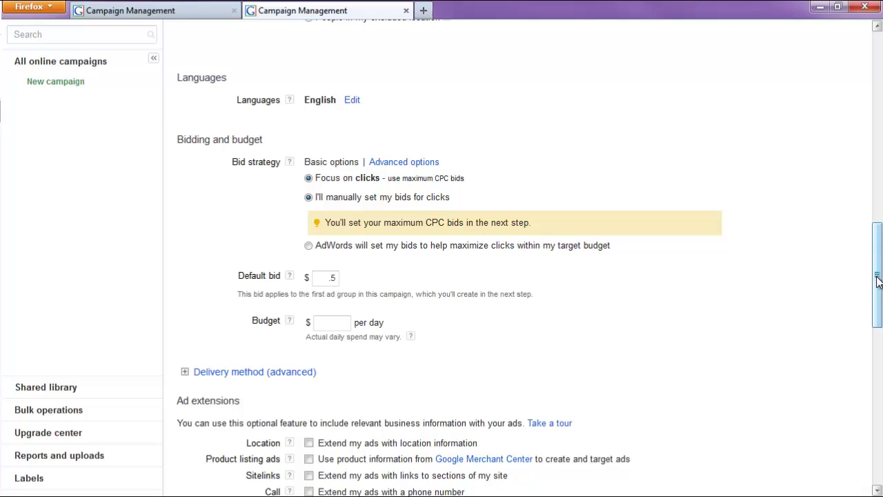
scroll(877, 276, "down", 3)
left_click(324, 175)
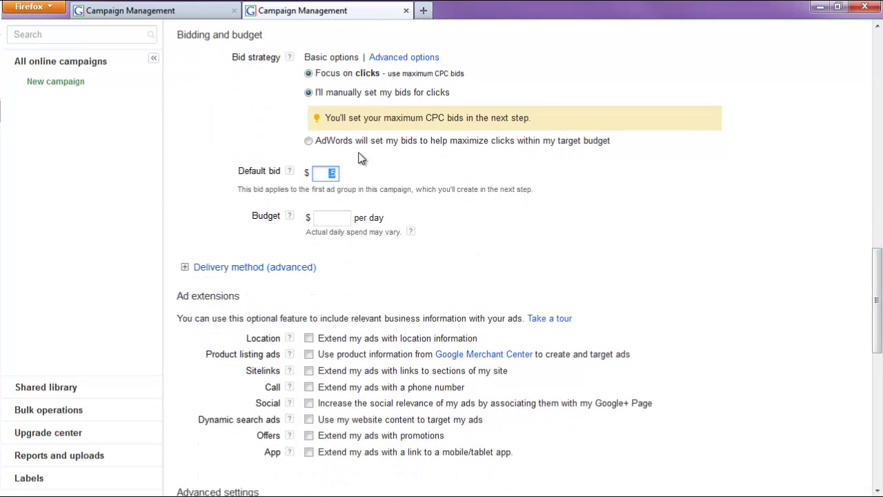
key("Tab")
key("Tab")
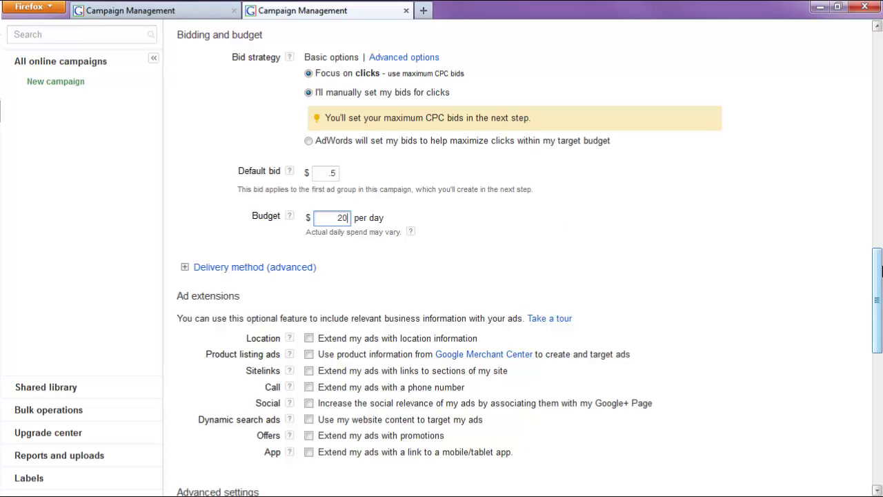
Step: Set the advanced delivery method to Accelerated, showing ads more quickly until the budget is reached
scroll(164, 158, "down", 3)
left_click(184, 160)
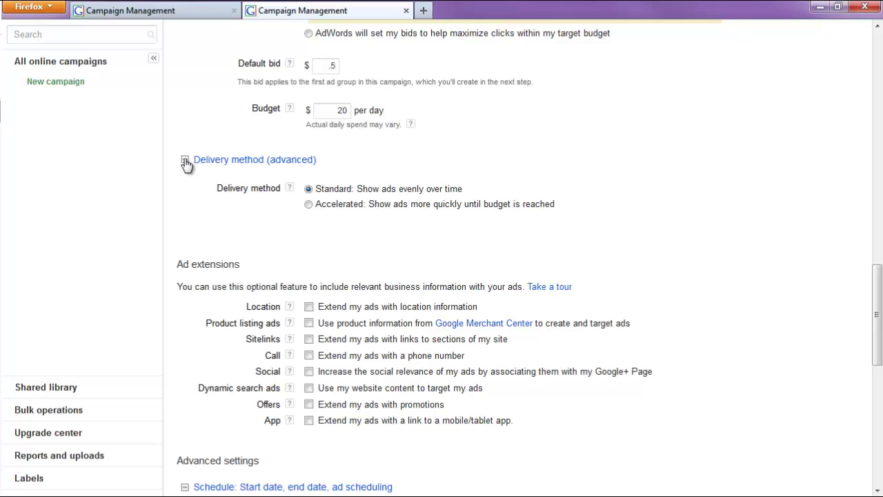
left_click(347, 204)
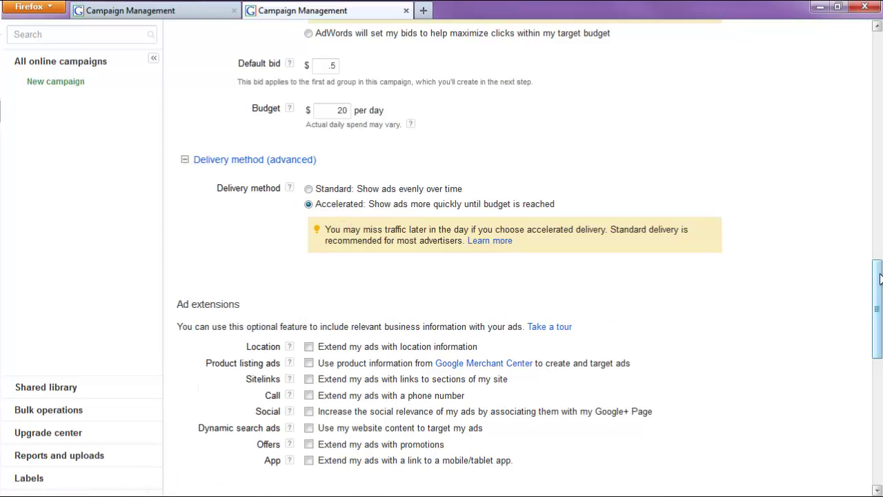
Step: Enable the call extension so the ads are extended with a phone number
left_click_drag(878, 280, 878, 310)
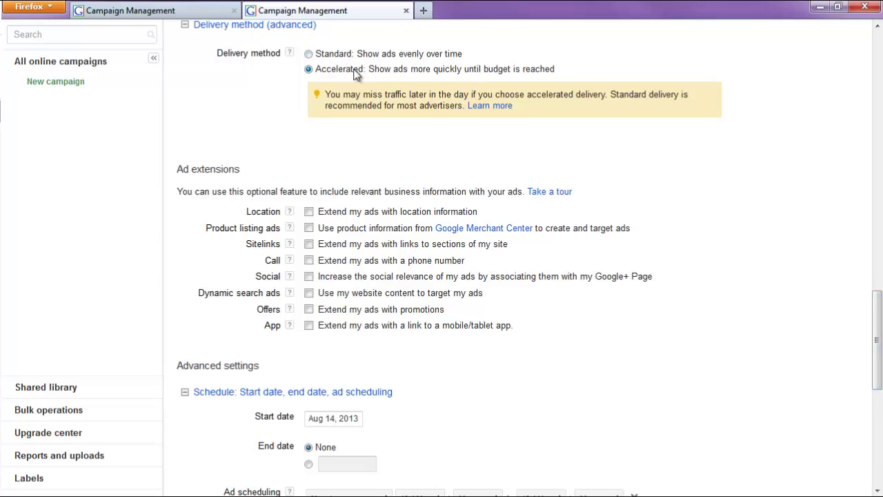
left_click_drag(878, 316, 879, 341)
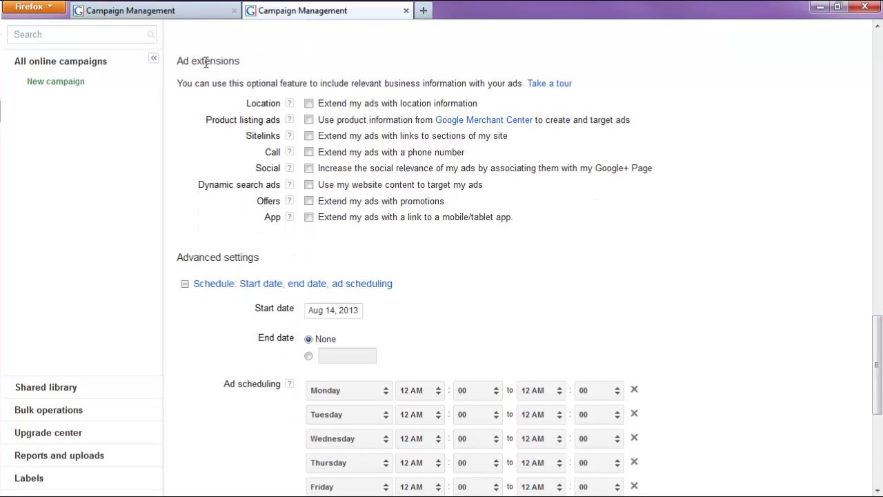
left_click(308, 152)
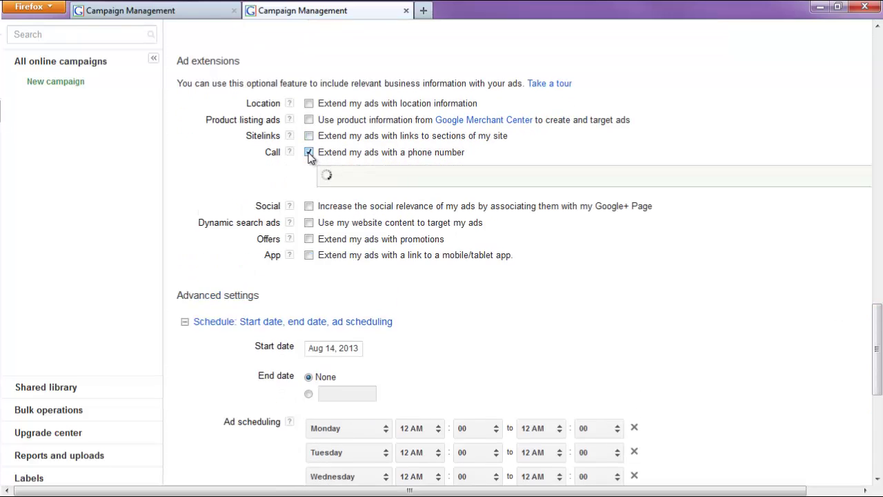
left_click_drag(879, 308, 879, 325)
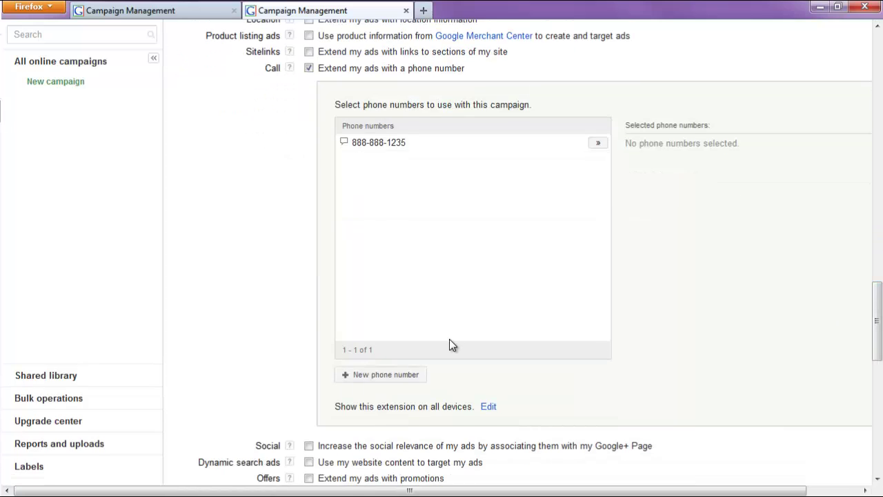
Step: Create a new phone number for the call extension, showing just the phone number, and enter the business phone number
left_click(400, 375)
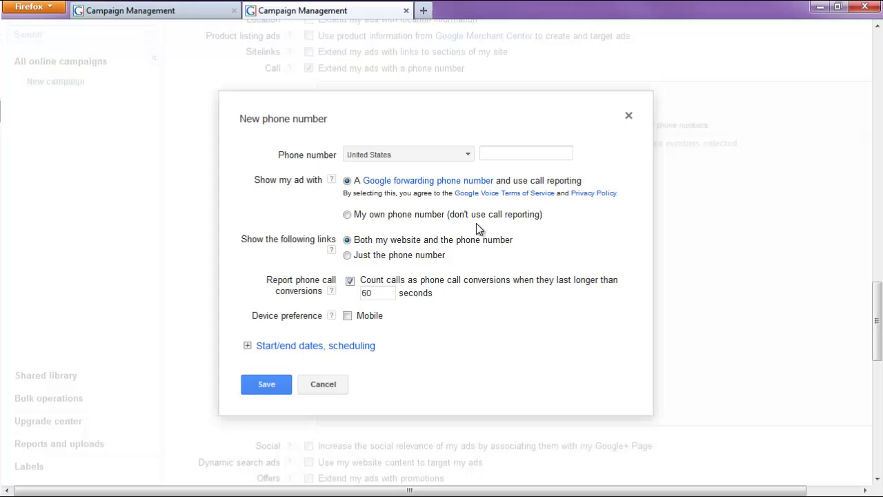
left_click(378, 259)
left_click(512, 150)
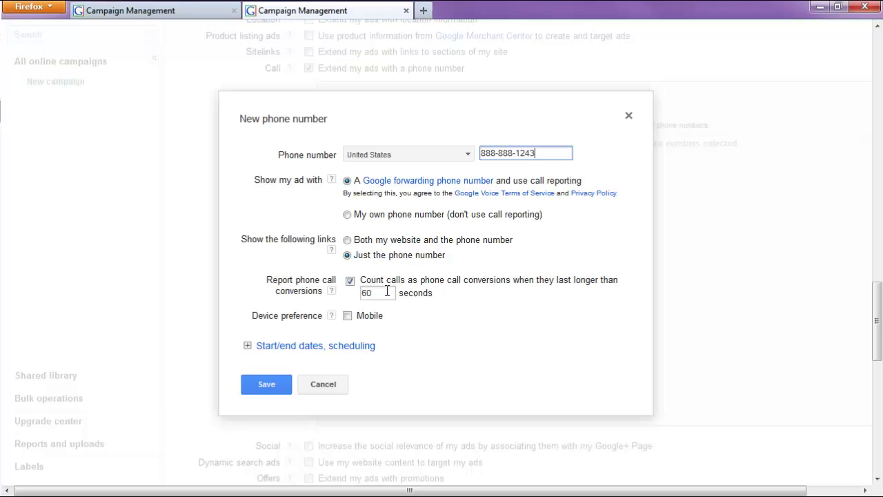
Step: Count calls longer than 70 seconds as phone call conversions and save the new phone number
left_click_drag(384, 291, 359, 293)
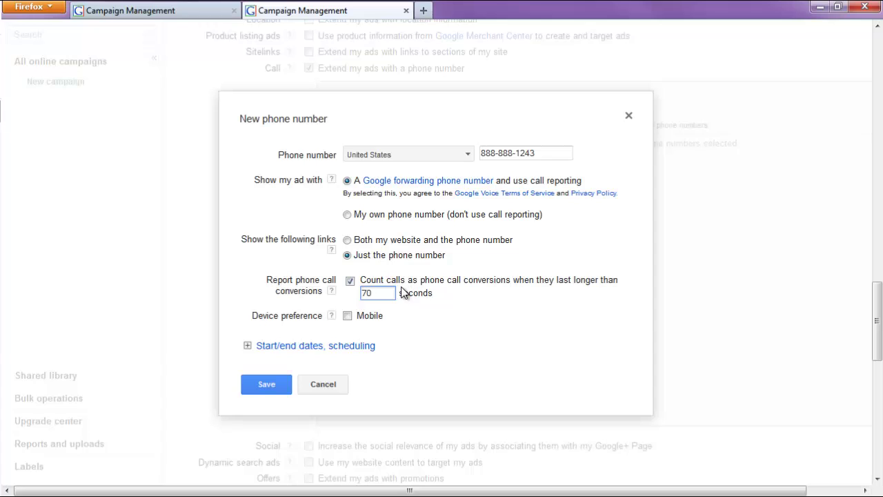
left_click_drag(390, 292, 353, 290)
left_click(376, 293)
left_click_drag(384, 293, 346, 299)
left_click(377, 293)
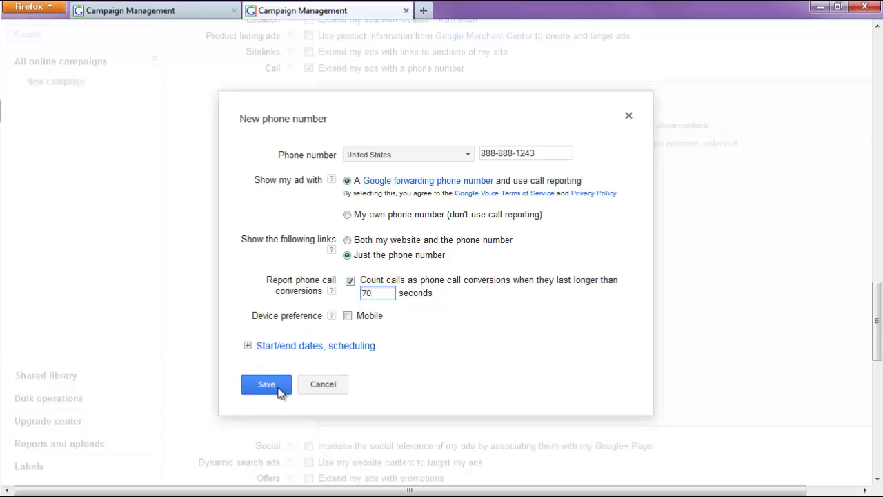
left_click(279, 390)
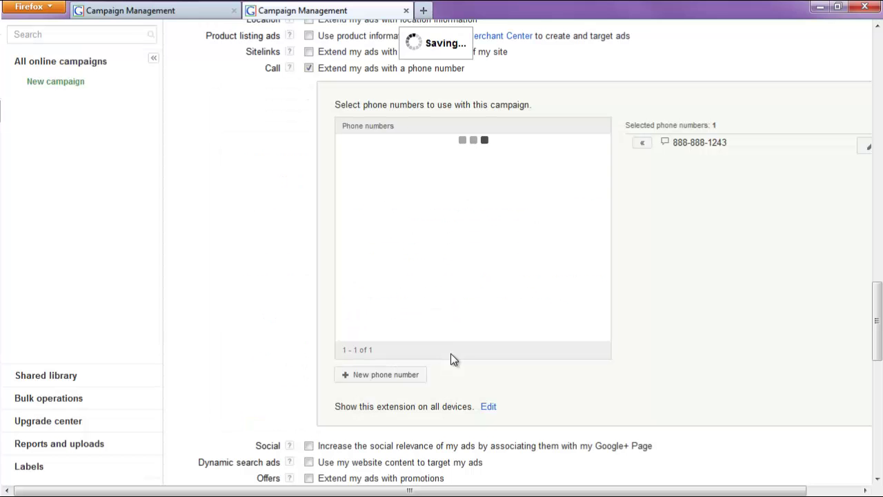
Step: Remove all the single-day entries, Monday through Sunday, from the ad schedule
left_click_drag(880, 296, 876, 386)
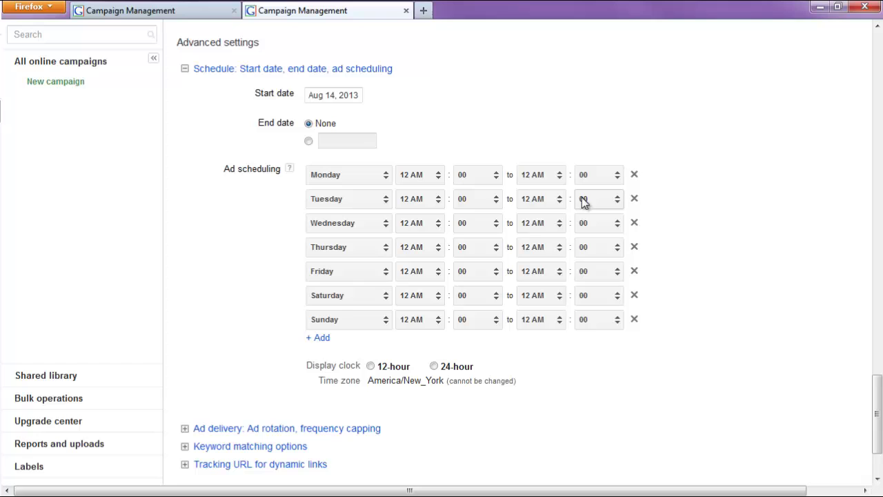
left_click(634, 174)
left_click(634, 175)
left_click(634, 175)
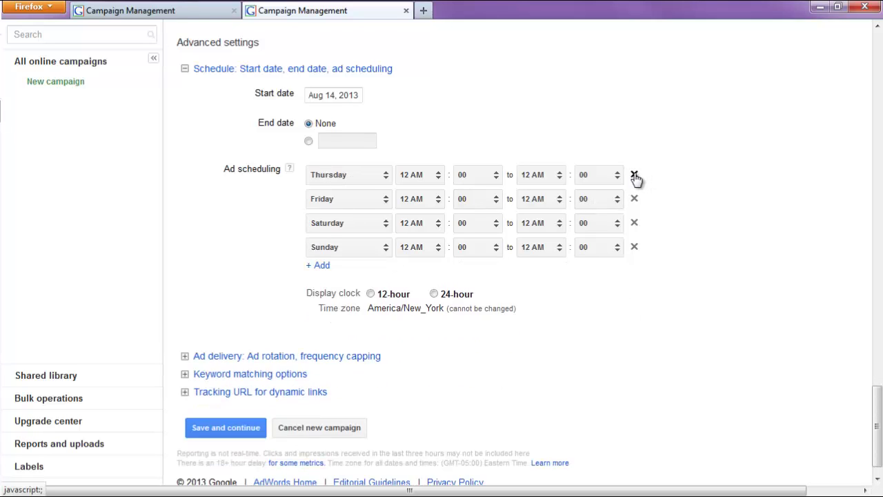
left_click(633, 175)
left_click(633, 175)
left_click(633, 196)
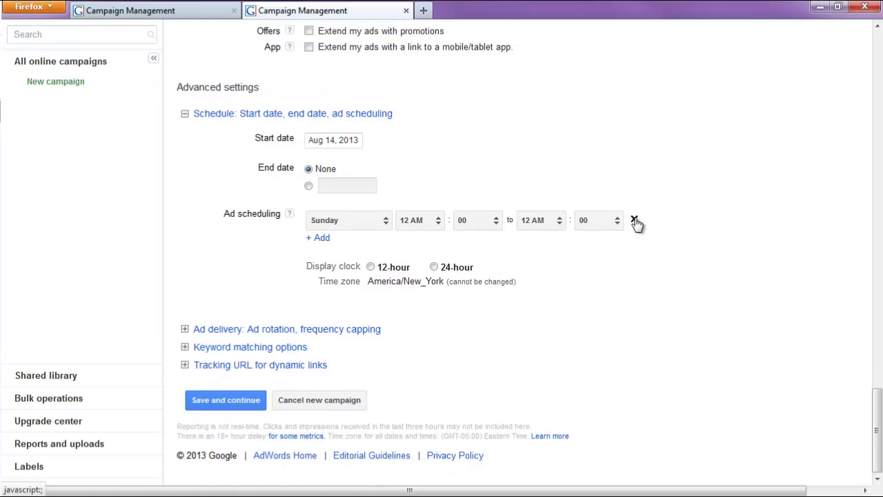
left_click(634, 220)
Step: Schedule the ads for Monday to Friday from 09 AM to 05 PM
left_click(349, 253)
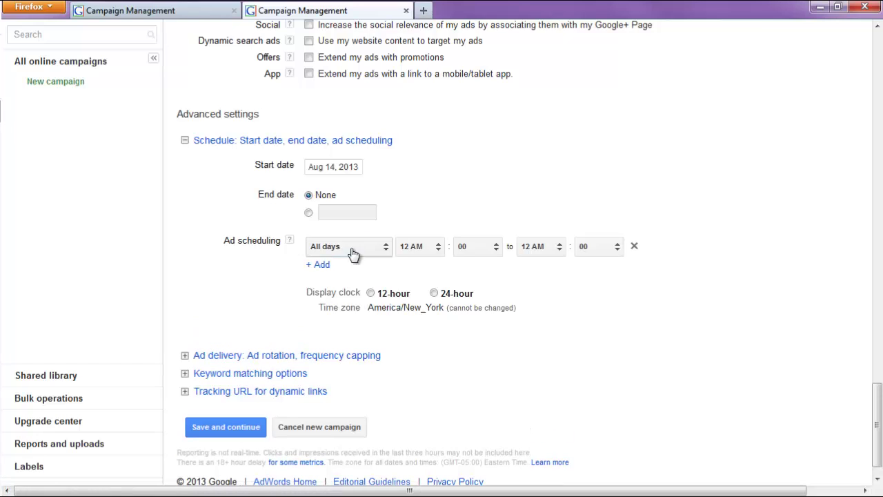
left_click(354, 250)
left_click(378, 269)
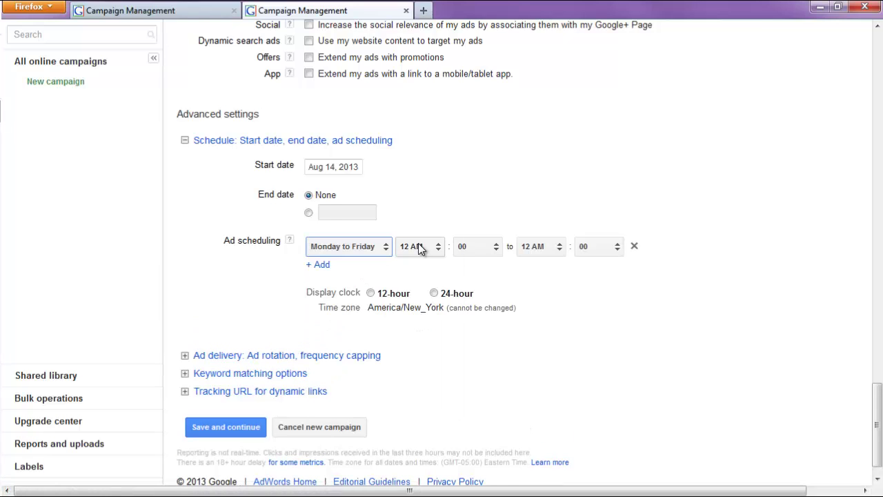
left_click(407, 246)
left_click(434, 420)
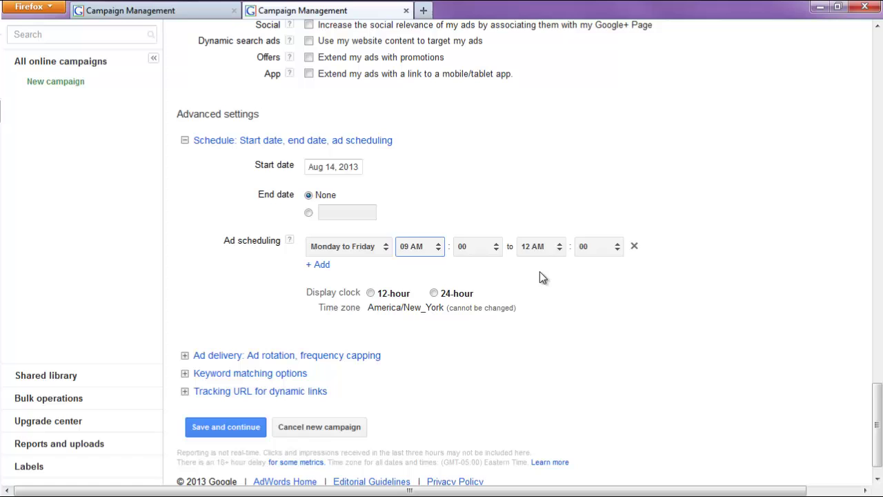
left_click(542, 248)
left_click(560, 212)
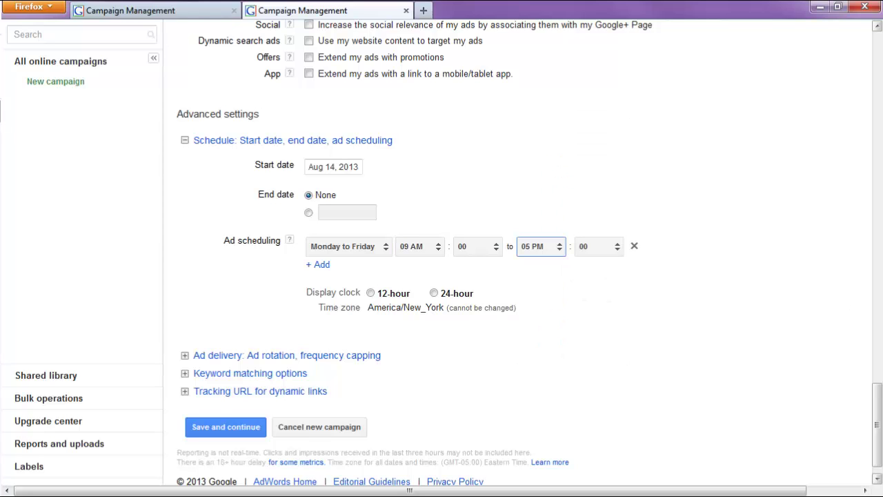
Step: Save the campaign settings and name the new ad group "My First Adgroup"
left_click_drag(876, 410, 876, 418)
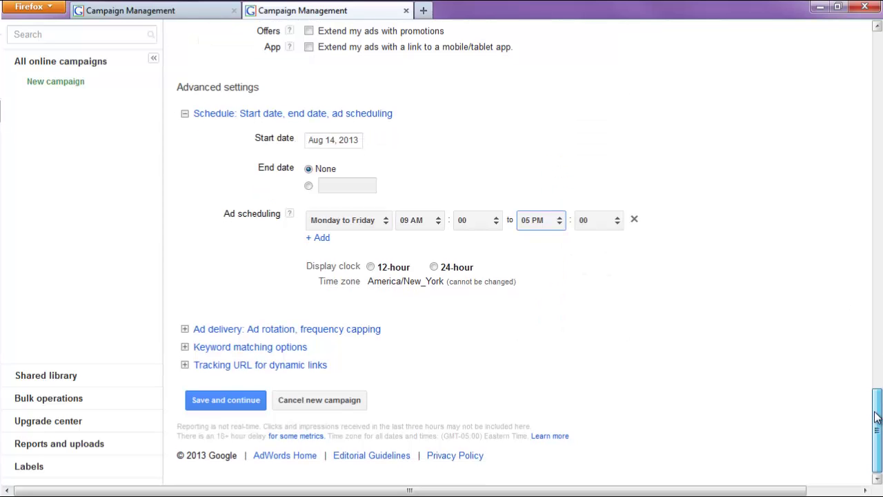
left_click(225, 401)
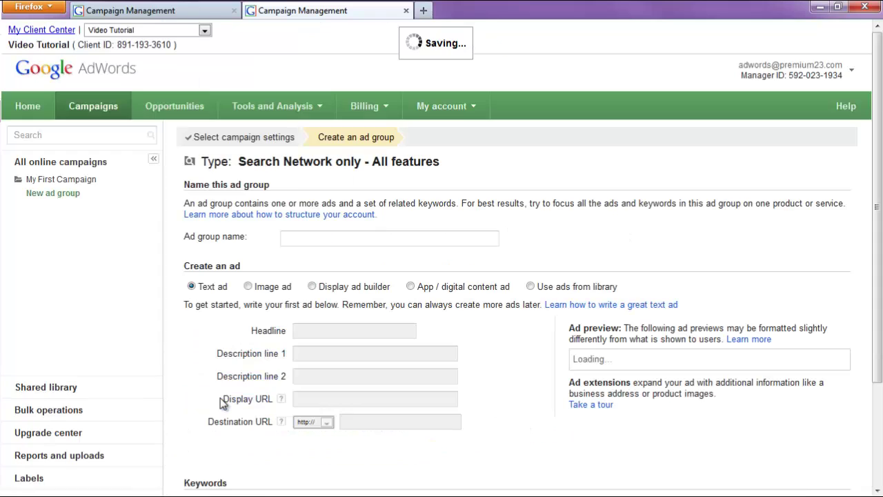
left_click_drag(879, 103, 880, 137)
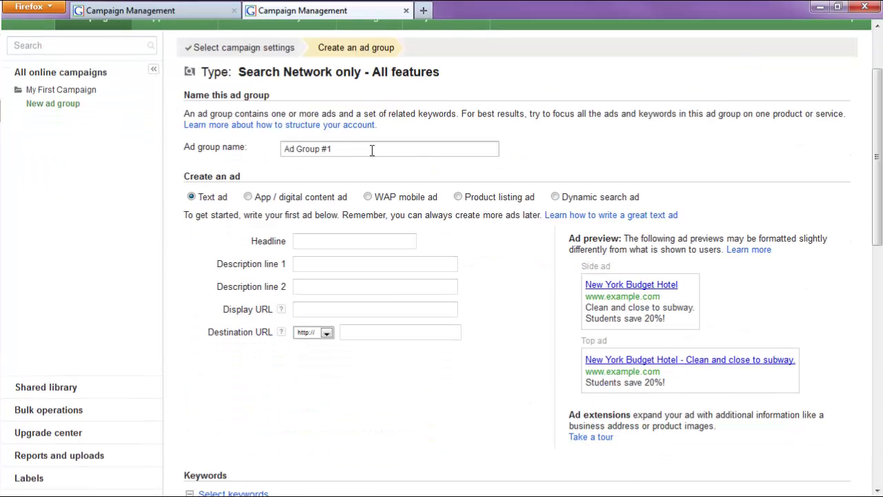
left_click_drag(370, 148, 141, 148)
type("My First Adg")
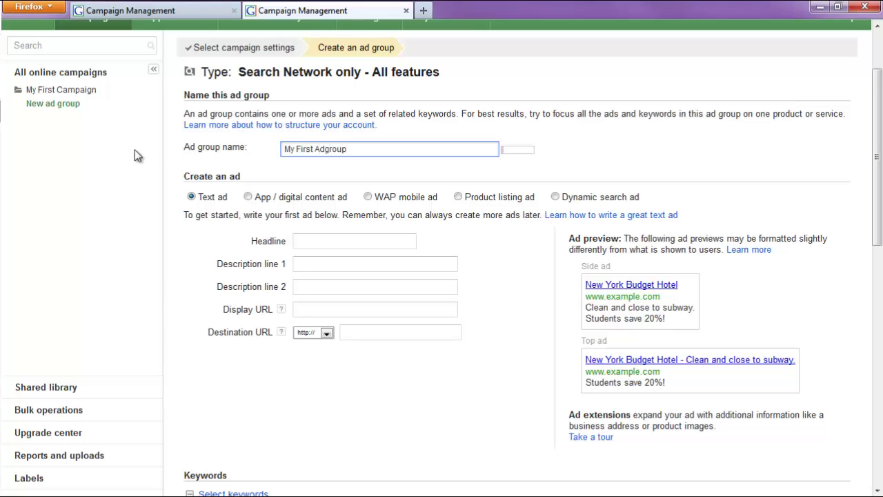
type("roup")
Step: Enter "Need A Divorce Lawyer?" as the headline of the text ad
left_click(324, 242)
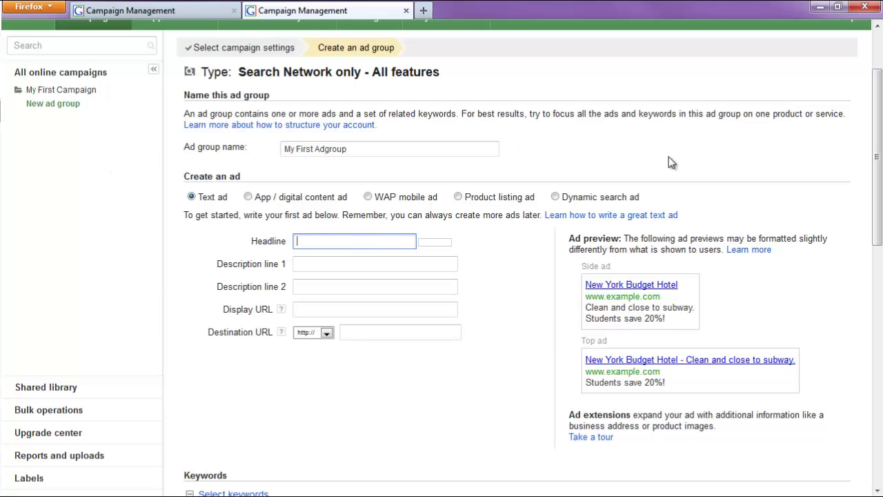
type("Need A D")
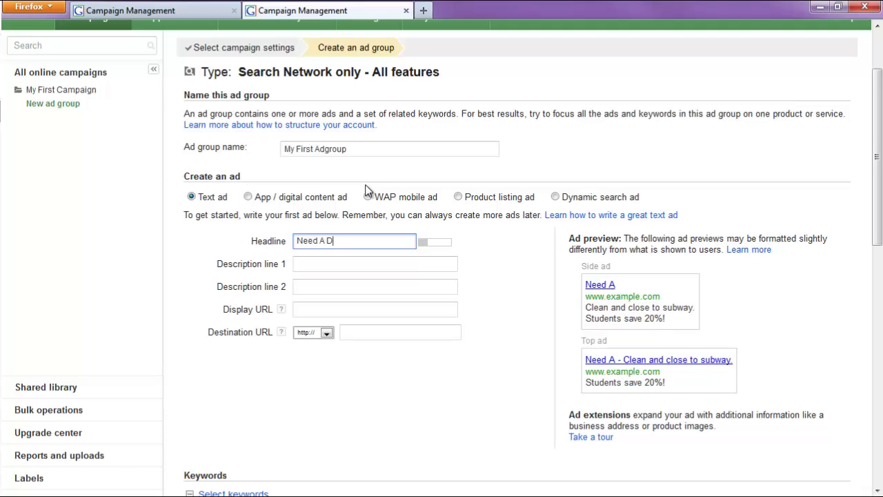
type("ivorce Lawyer?")
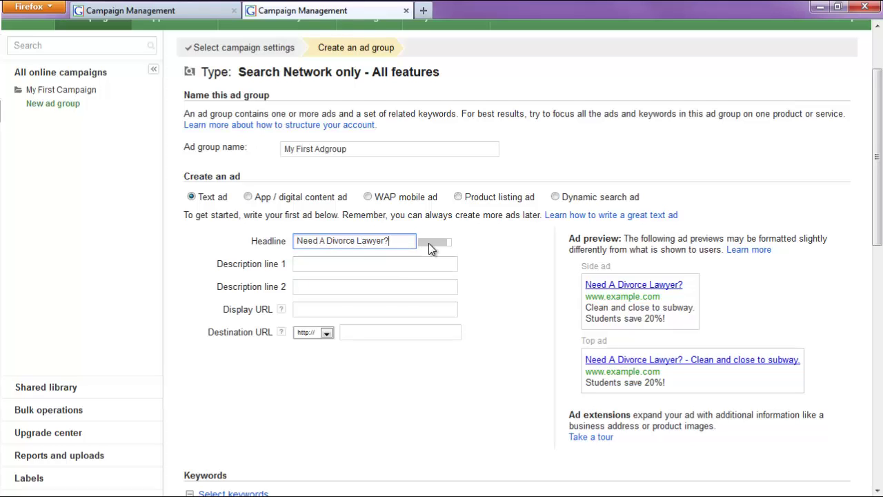
left_click(422, 263)
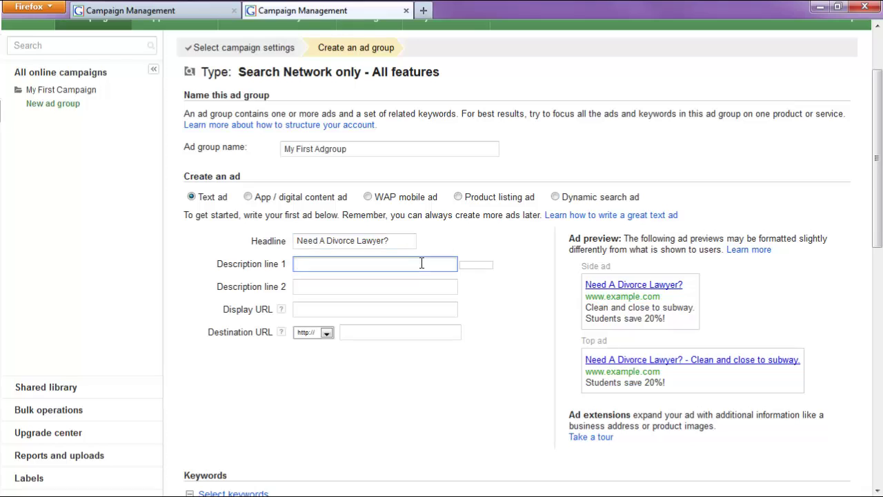
left_click(394, 240)
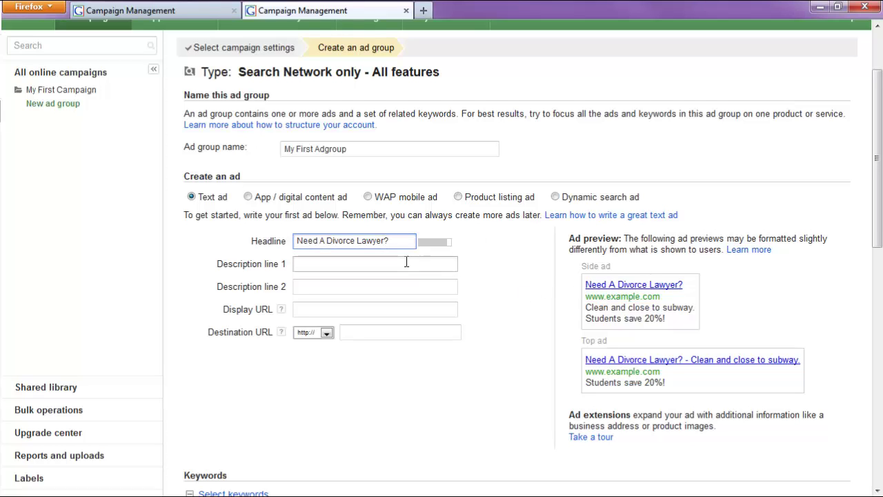
Step: Fill in the ad's description line 1 with "Free Consultation. Free Quote."
left_click(420, 262)
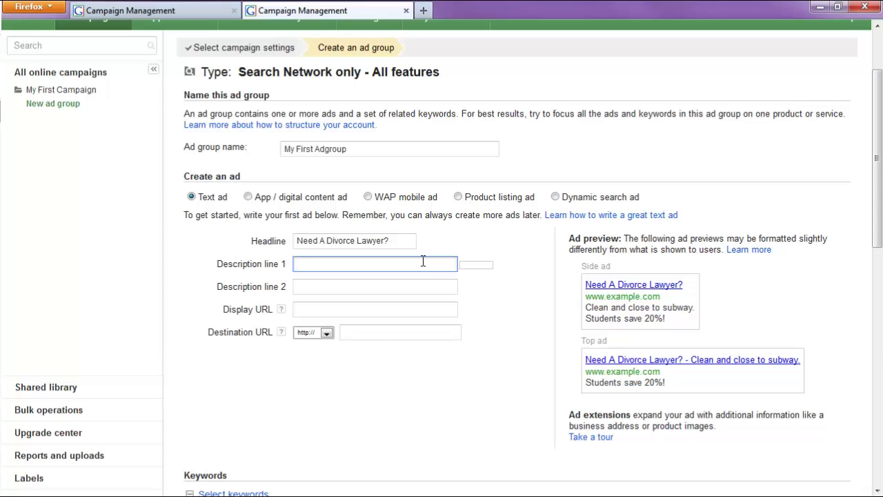
type("Fr")
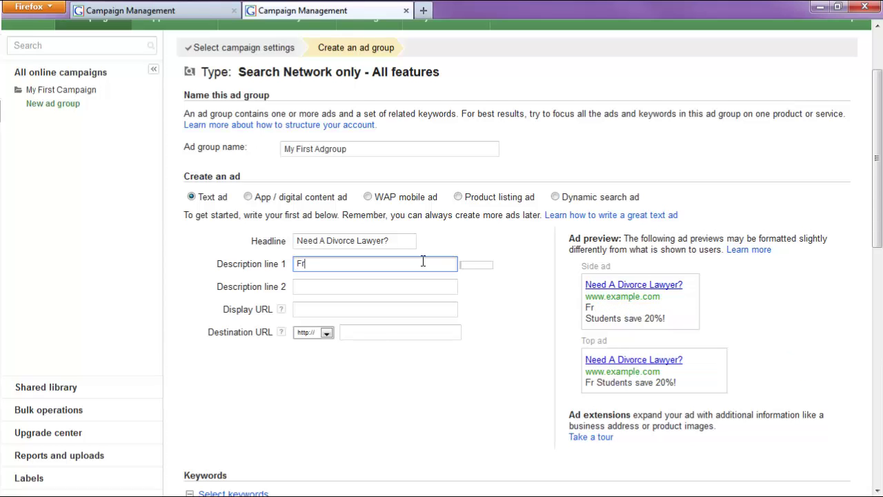
type("ee Consu")
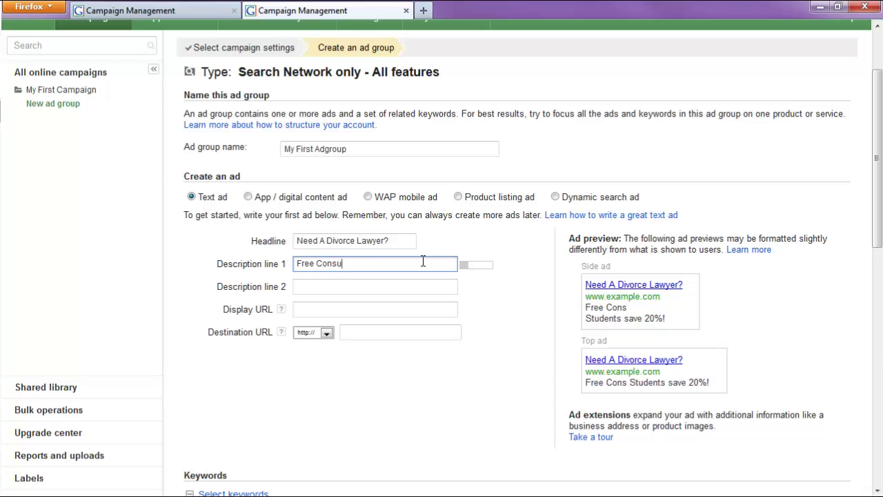
type("ltation. Free Qute")
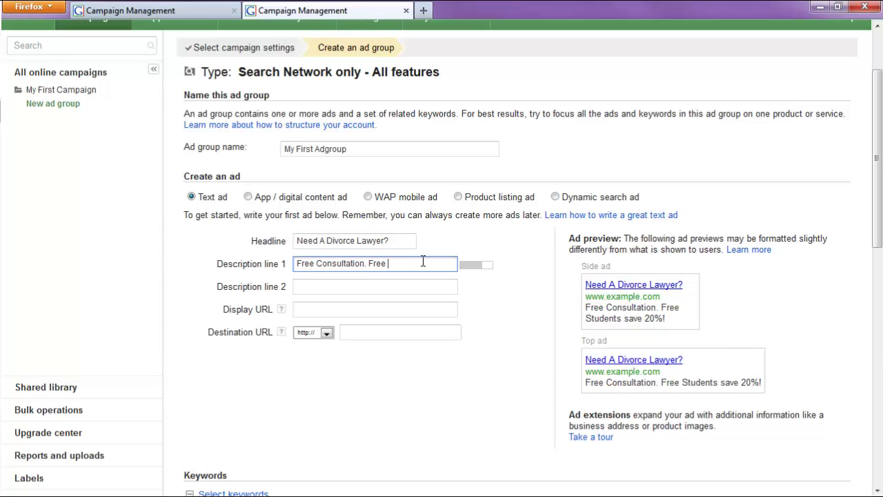
key("BackSpace")
key("BackSpace")
type("ote.")
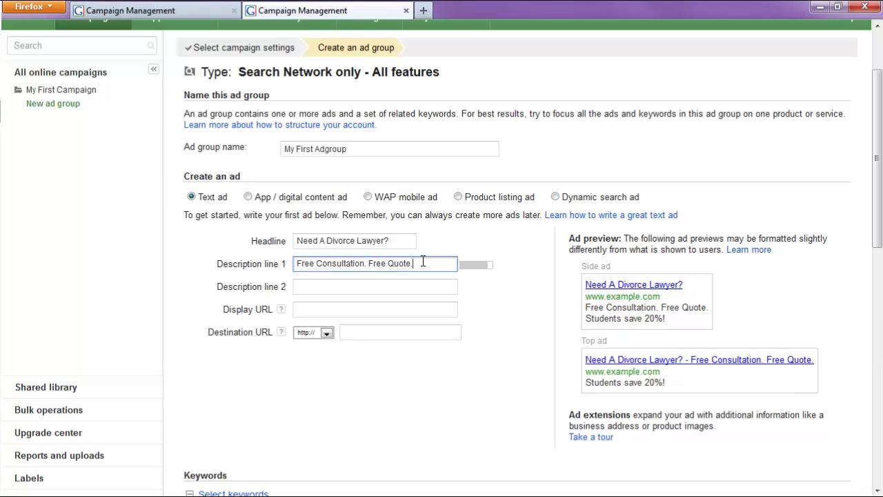
Step: Fill in the ad's description line 2 with "Local Divorce Lawyers. Call Now!"
key("Tab")
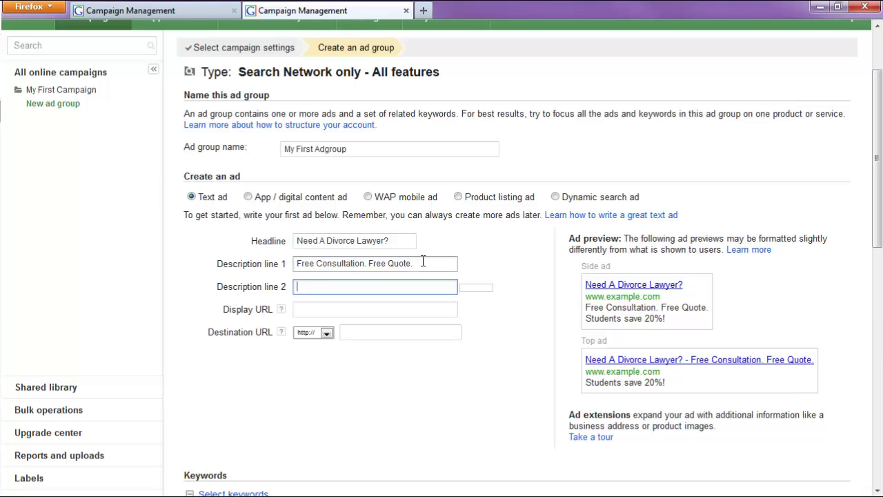
type("Local Divorce L")
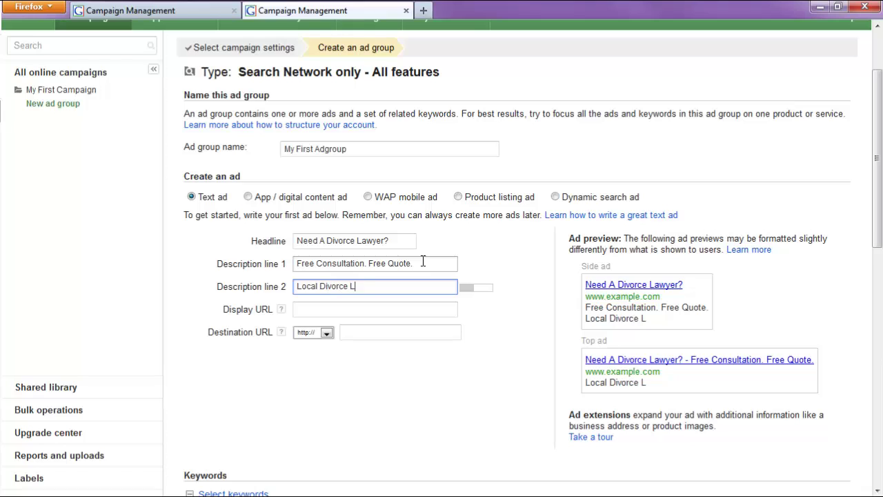
type("awyers. Call N")
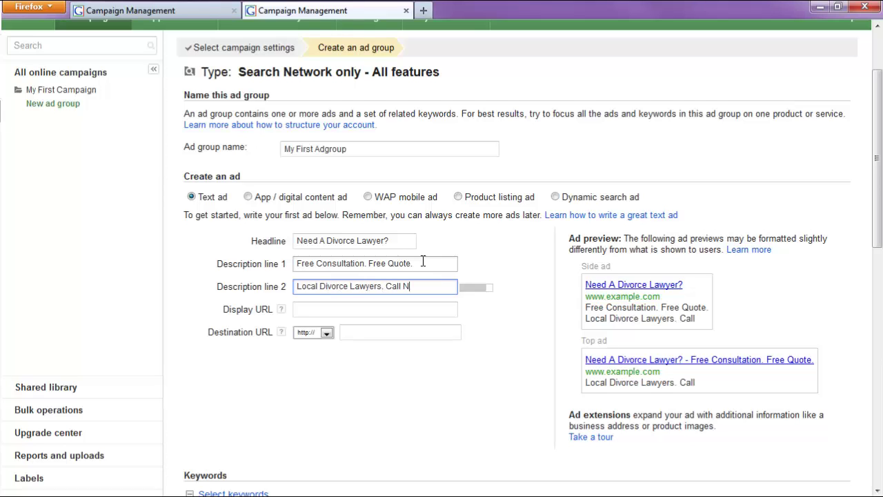
type("ow")
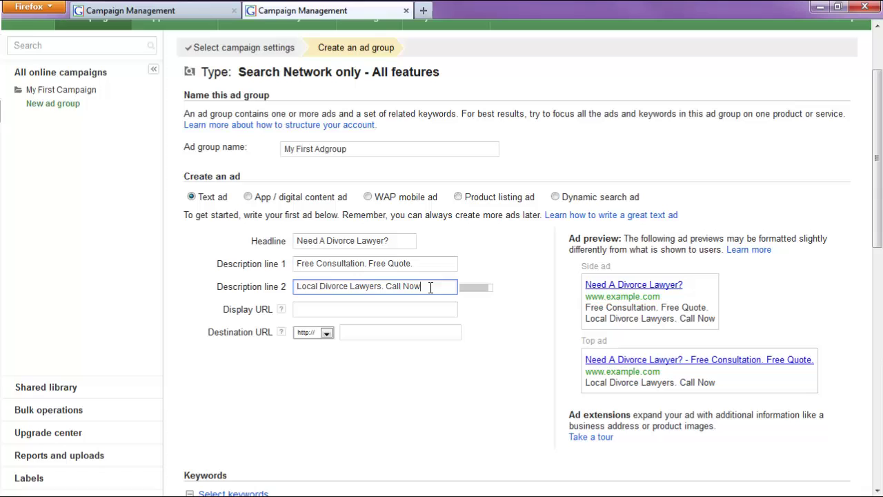
left_click_drag(431, 287, 388, 287)
left_click(429, 290)
type("!")
left_click(386, 309)
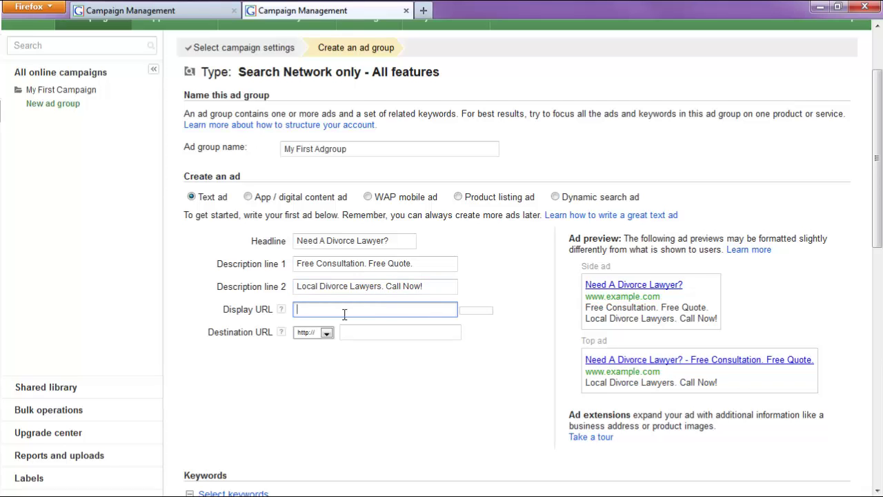
type("www.domain.com")
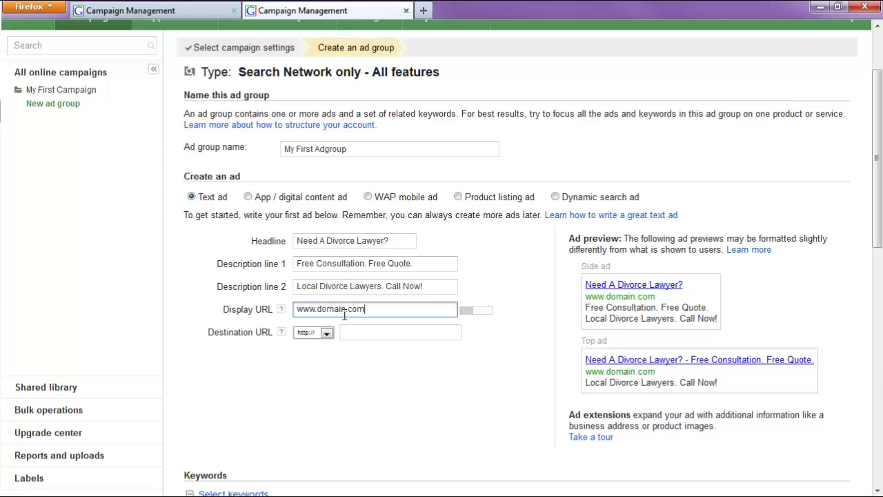
key("Tab")
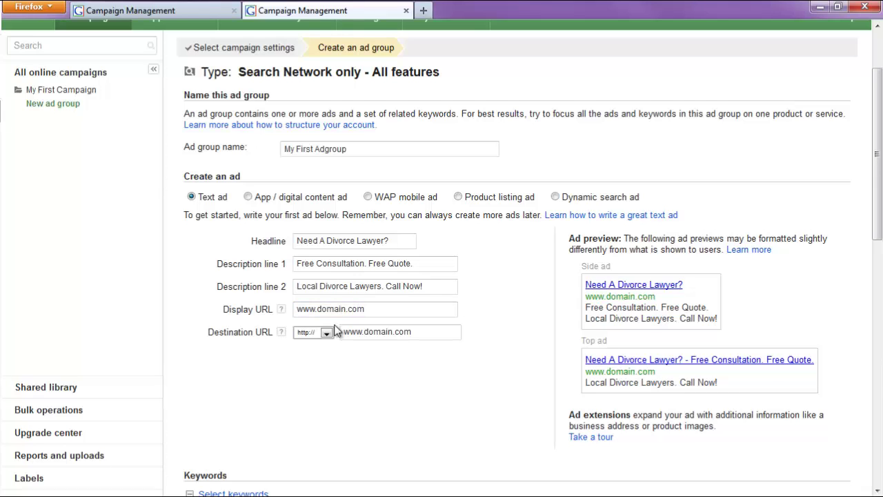
left_click_drag(386, 308, 319, 309)
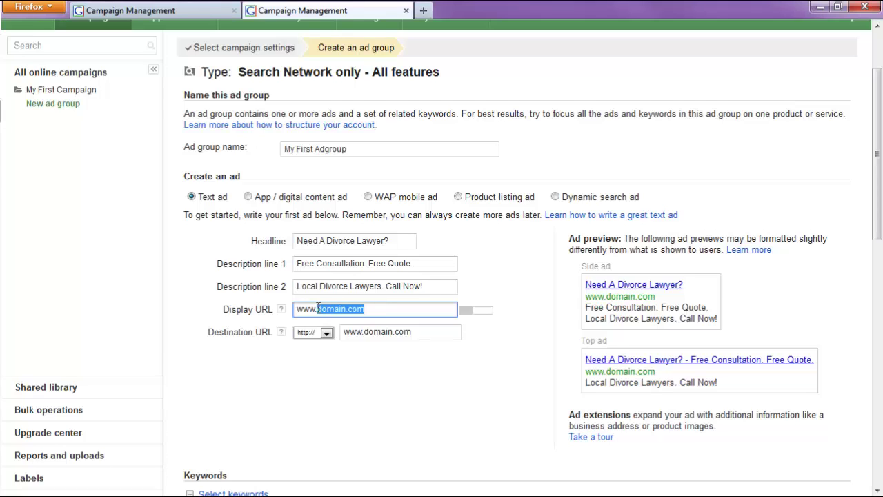
type("divorcelawys")
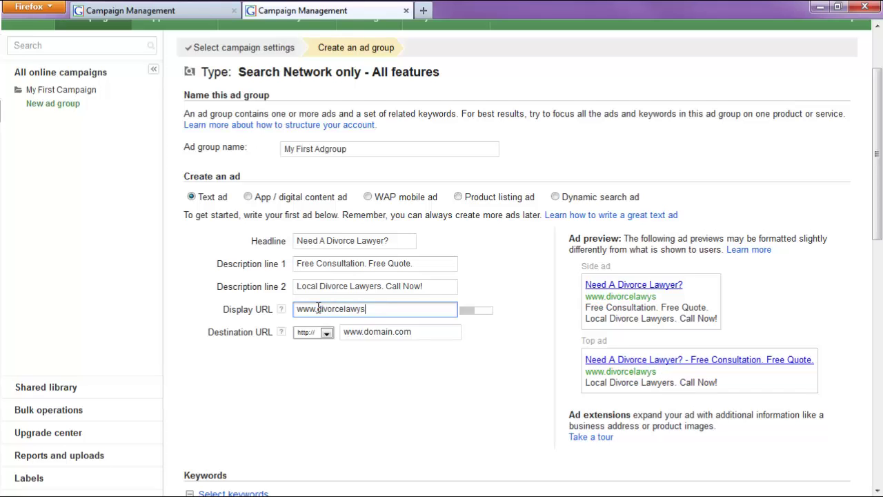
key("BackSpace")
type("er.com")
left_click(475, 369)
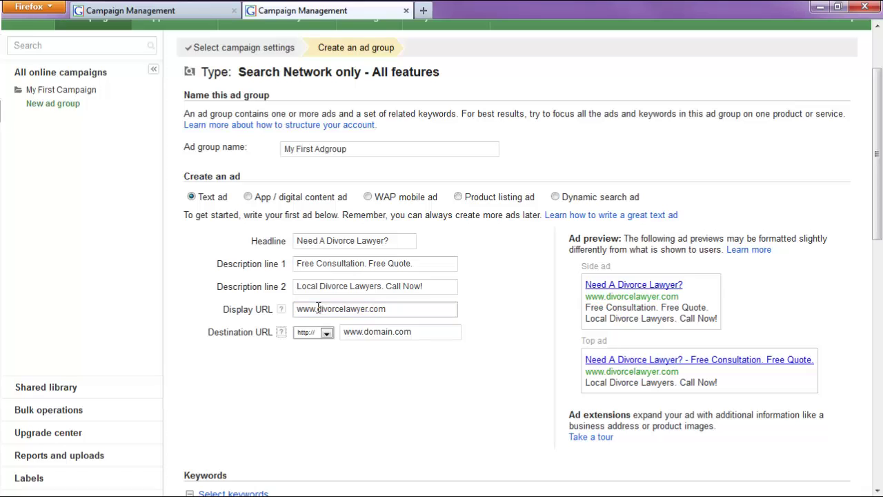
left_click_drag(412, 331, 368, 333)
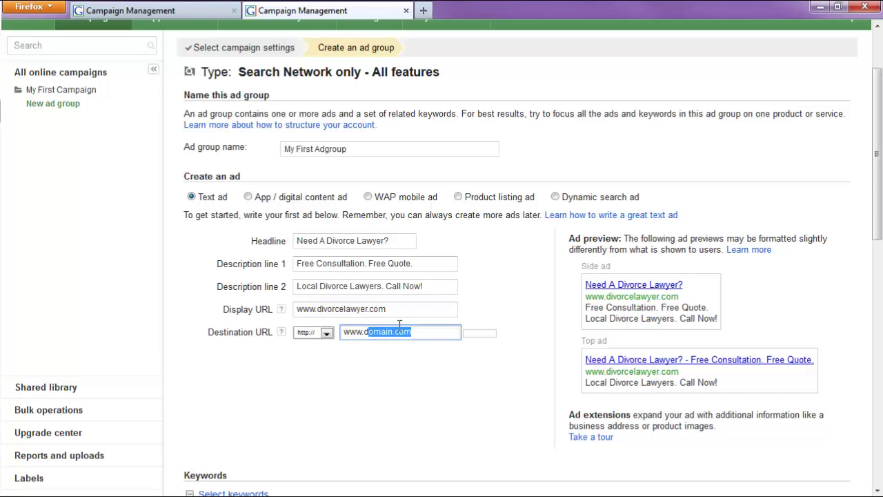
type("ivorcelawyer.com")
Step: Add the modified broad match keyword "+divorce +lawyer" to the ad group
scroll(419, 374, "down", 5)
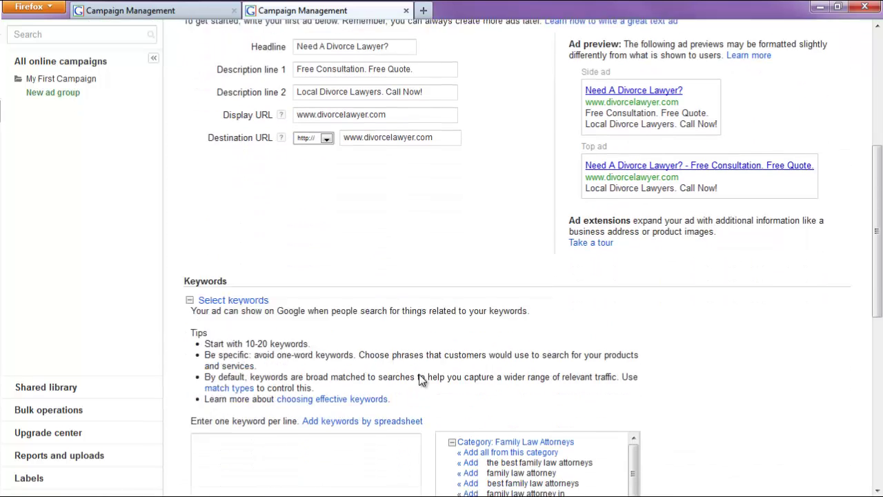
left_click(327, 336)
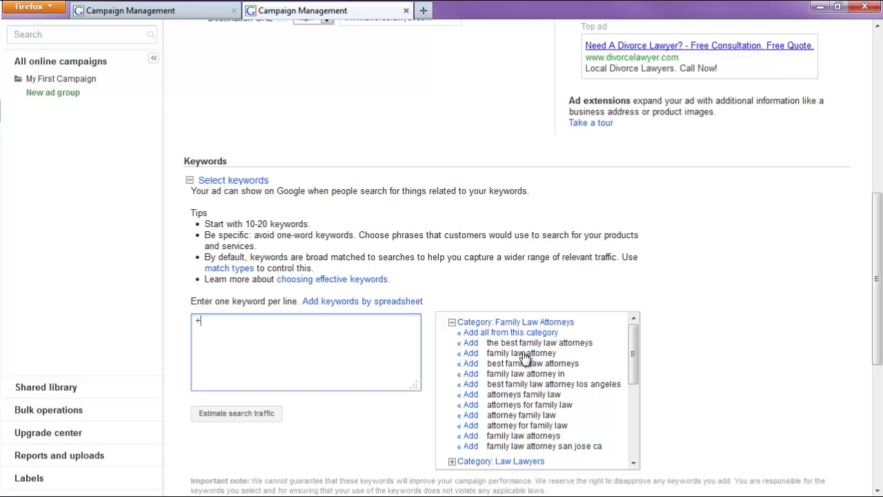
type("+divorce +lawyer")
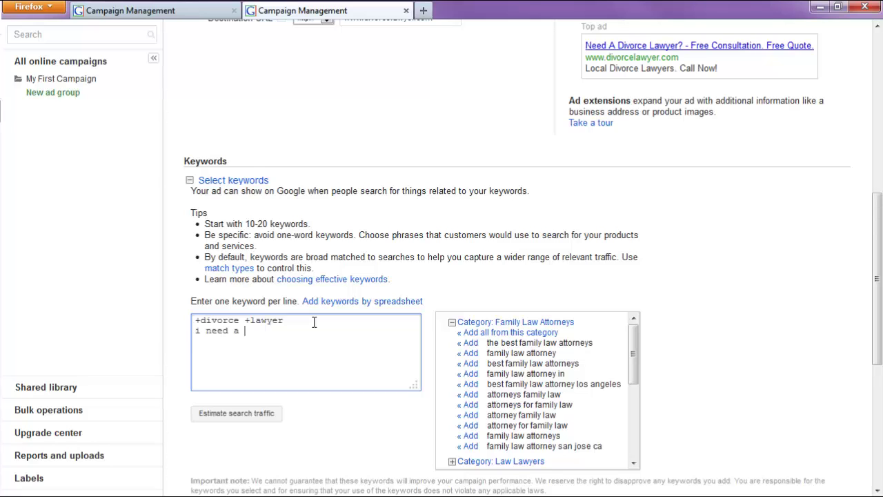
Step: Write the example search "i need a lawyer for divorce" below the keyword and delete it, keeping only "+divorce +lawyer" in the keyword list
type("yer for divorce")
left_click_drag(376, 329, 142, 327)
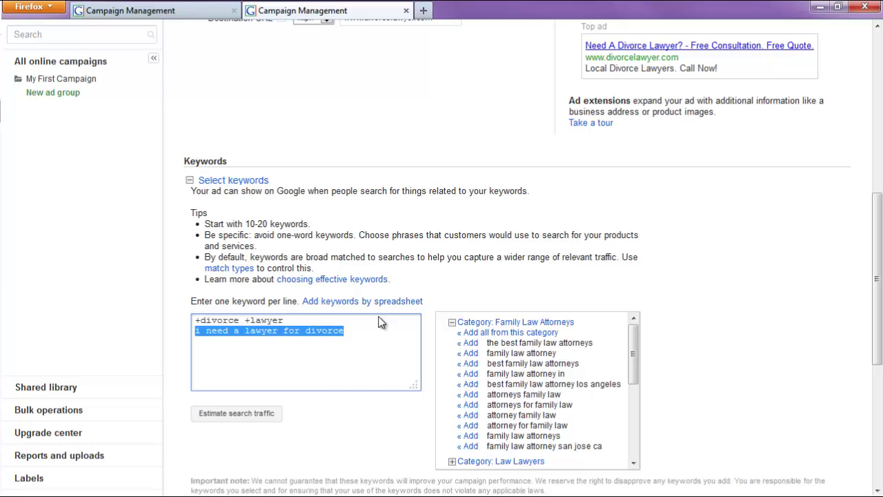
left_click(370, 332)
left_click_drag(368, 329, 370, 311)
key("BackSpace")
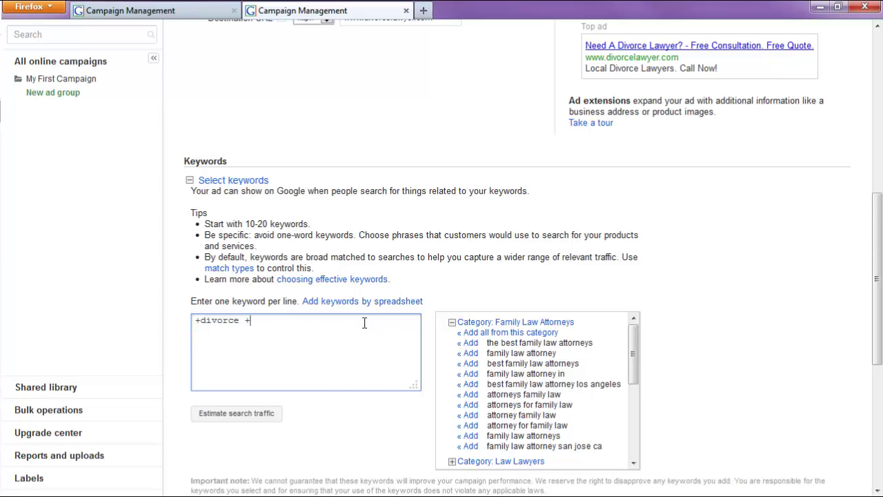
type("lawyer")
left_click(762, 286)
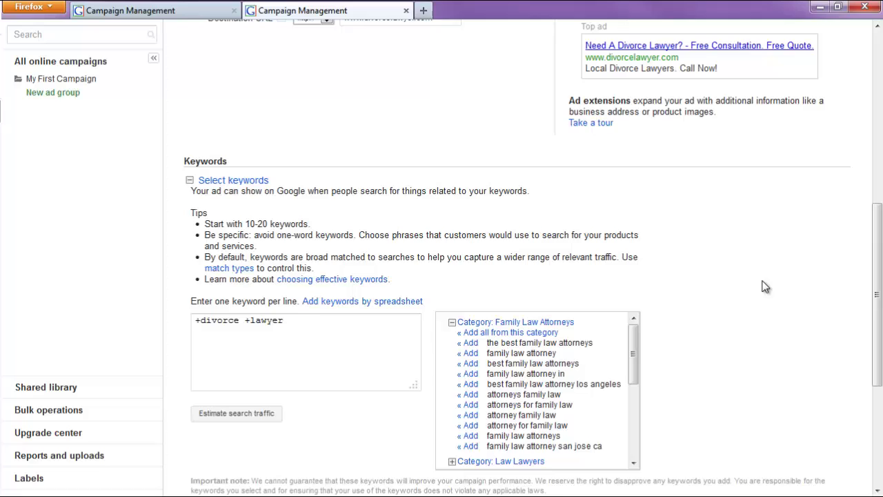
Step: Save the ad group with billing set up later, and show the ad group's ads
scroll(763, 286, "down", 5)
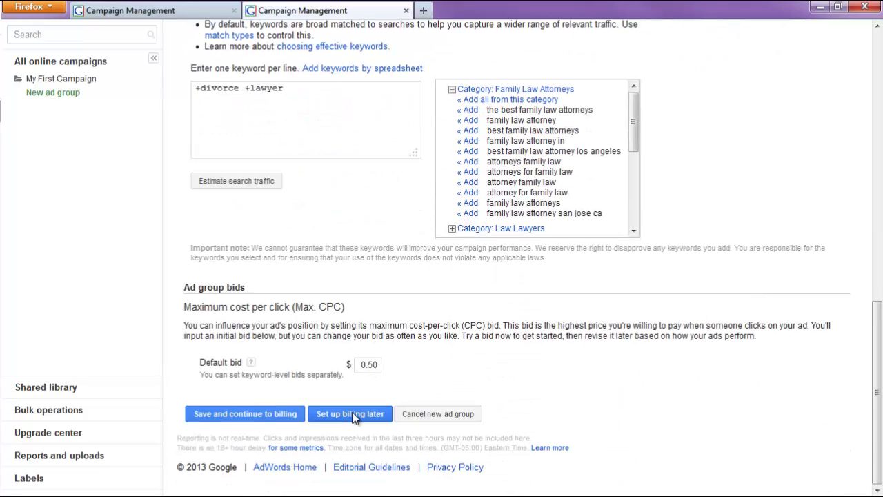
left_click(345, 416)
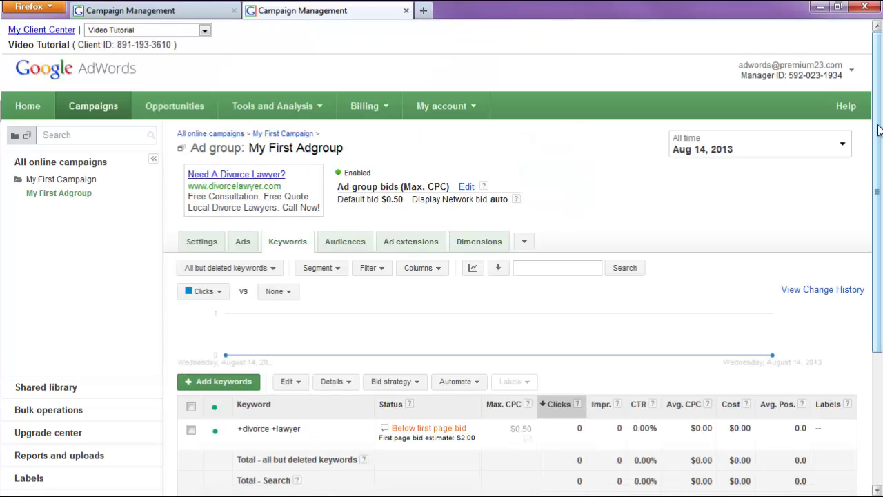
scroll(880, 214, "down", 3)
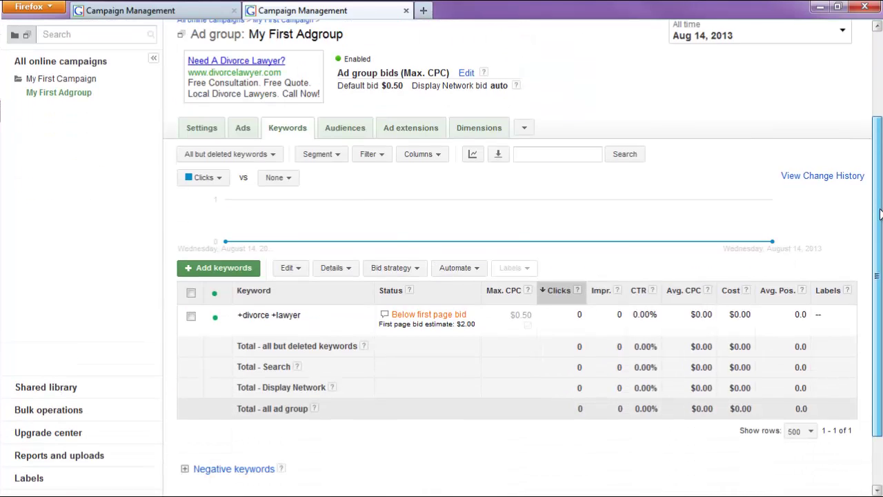
left_click(242, 129)
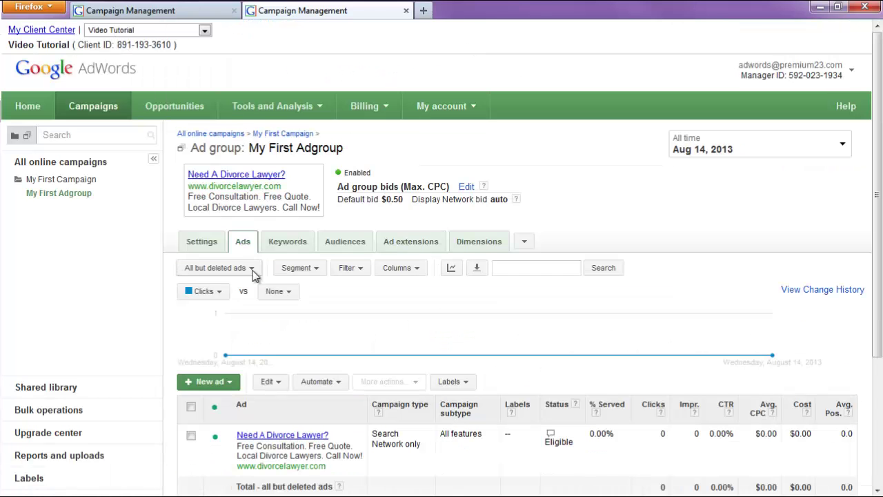
Step: Edit the "Need A Divorce Lawyer?" ad so that it is marked as a mobile ad, and save it
scroll(880, 207, "down", 3)
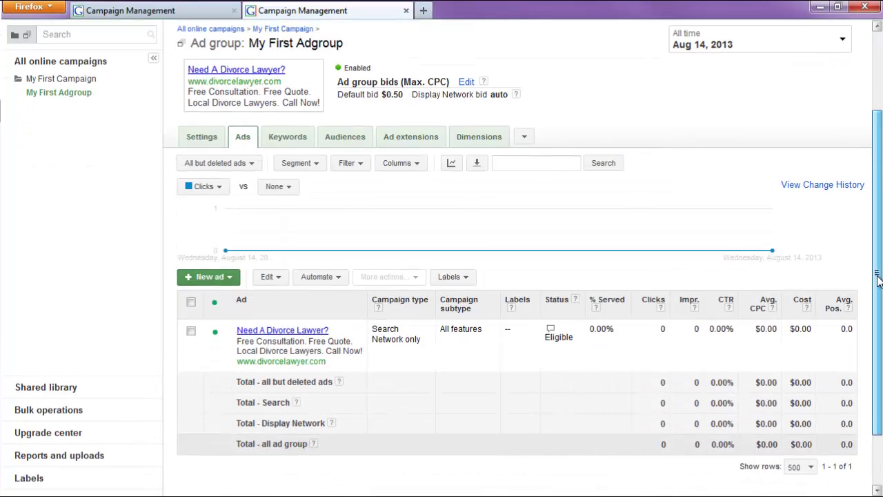
left_click(341, 334)
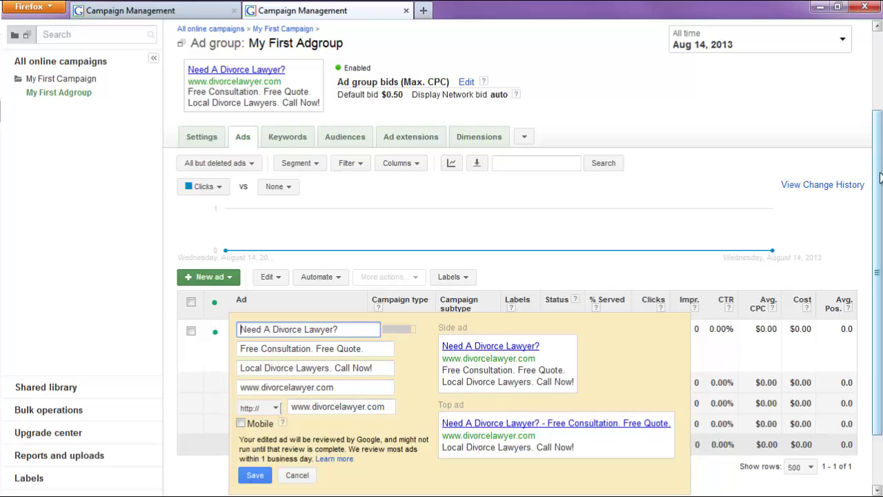
scroll(868, 218, "down", 2)
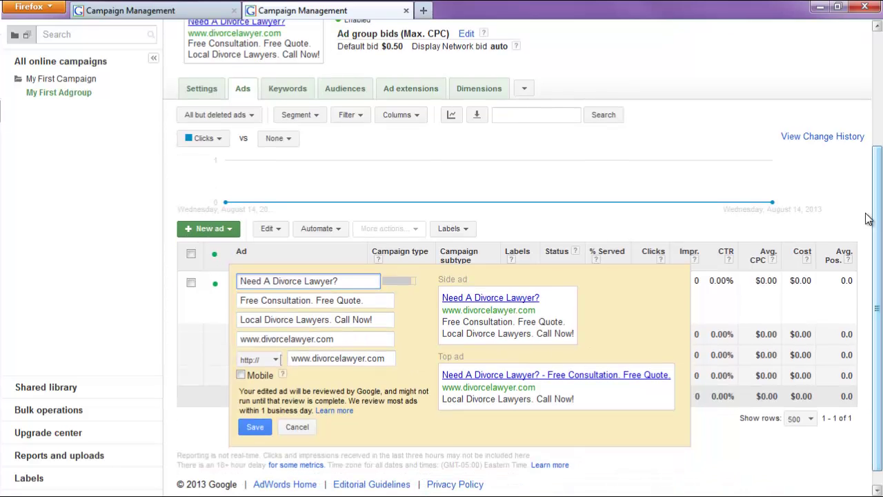
left_click(240, 375)
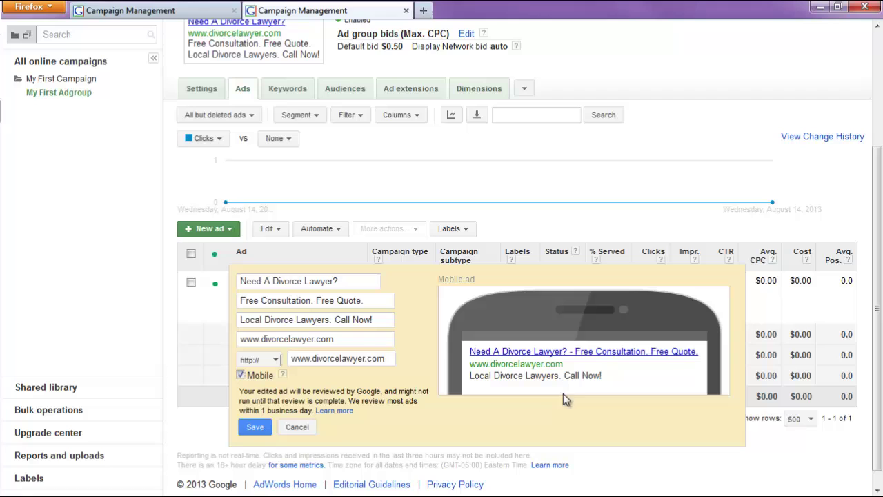
left_click(253, 428)
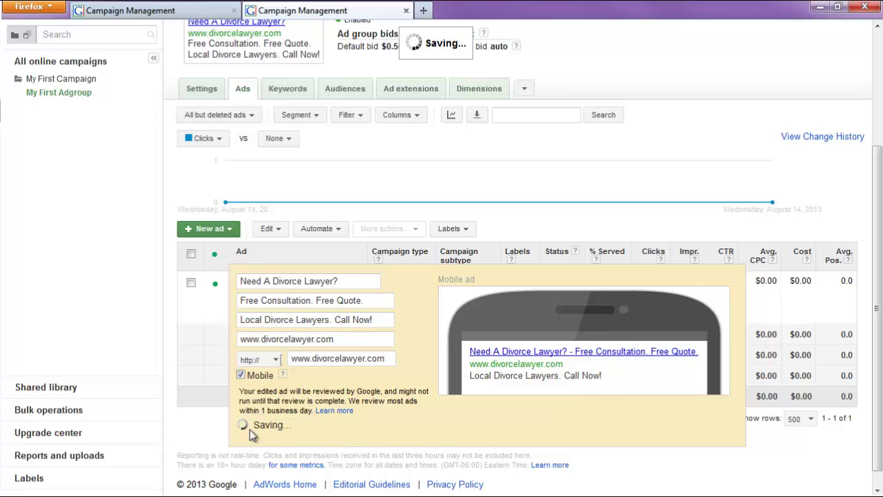
Step: In the device settings of My First Adgroup, increase the bid for mobile devices with full browsers by 300% and save
left_click(209, 99)
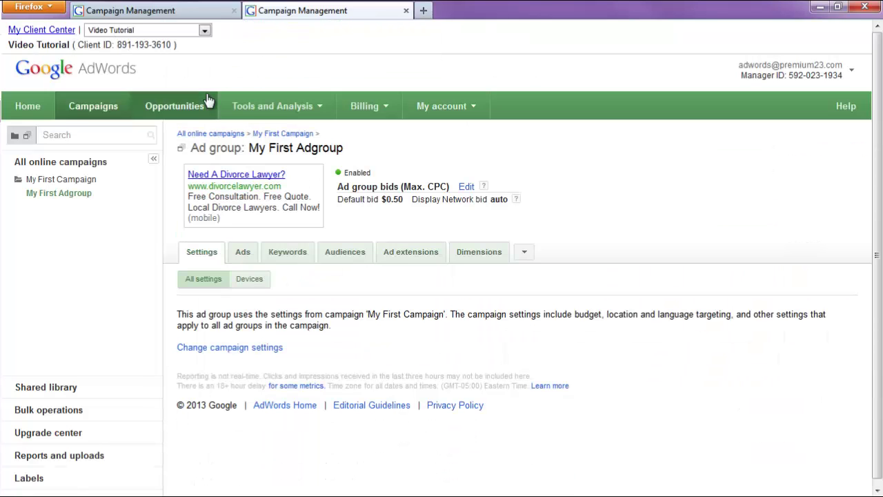
left_click(250, 279)
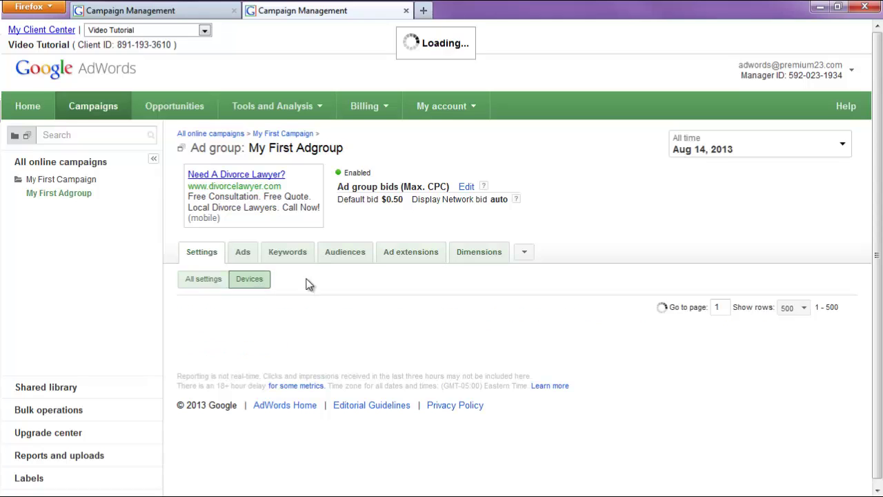
scroll(305, 282, "down", 1)
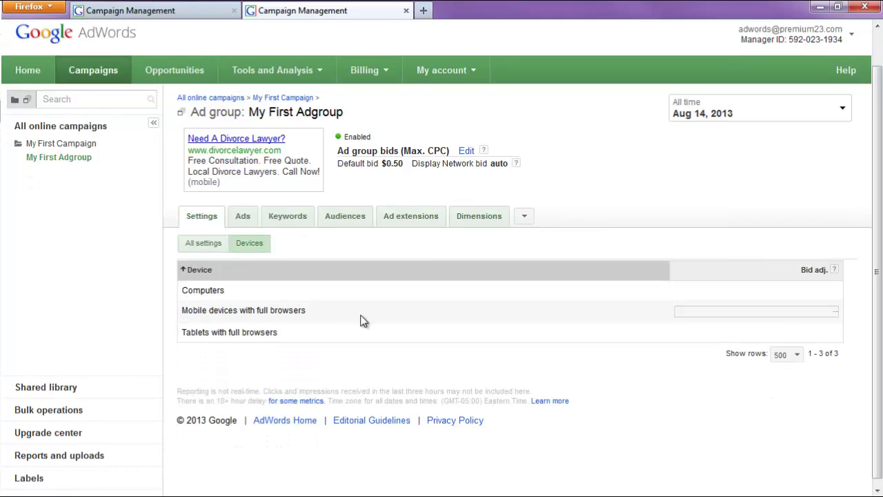
left_click(824, 314)
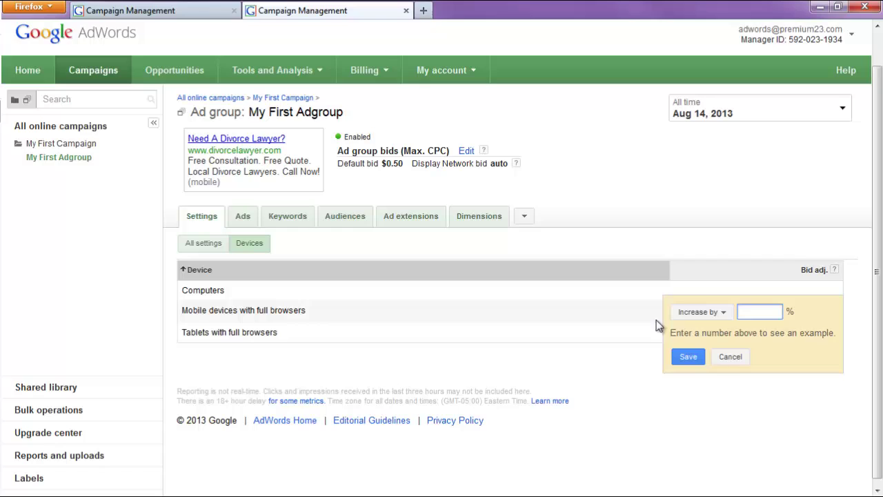
type("300")
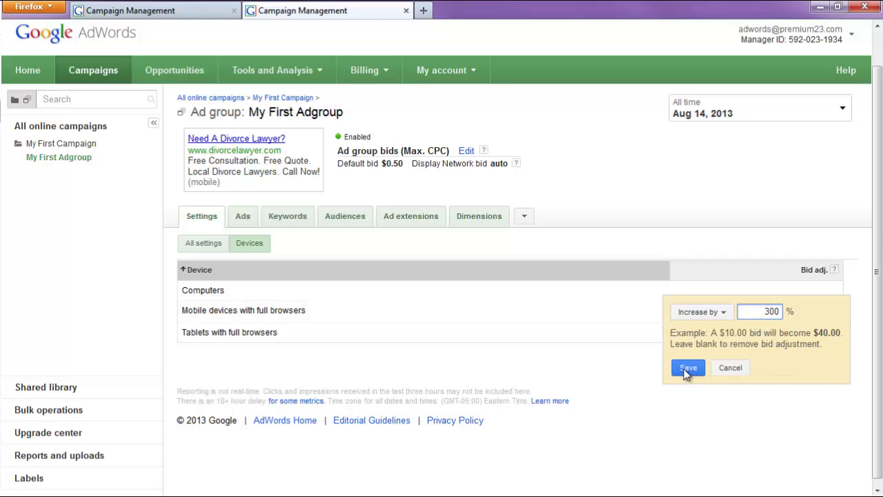
left_click_drag(760, 312, 821, 311)
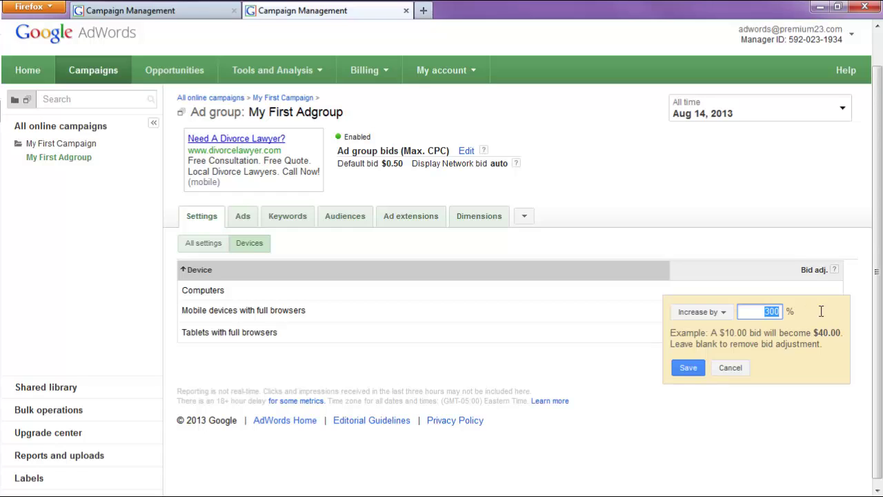
left_click(688, 369)
left_click(687, 368)
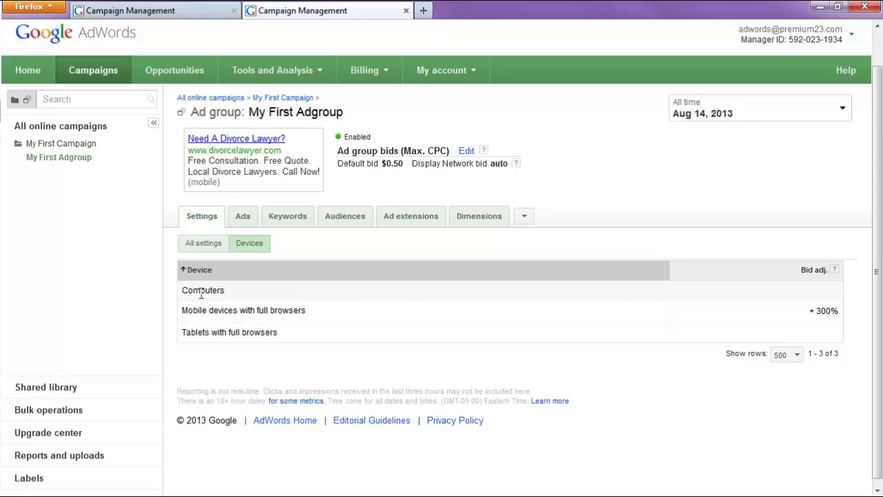
Step: Examine the computers, tablets and mobile devices entries in the ad group's device bid adjustments
left_click_drag(184, 290, 224, 290)
left_click(213, 291)
left_click_drag(181, 332, 278, 333)
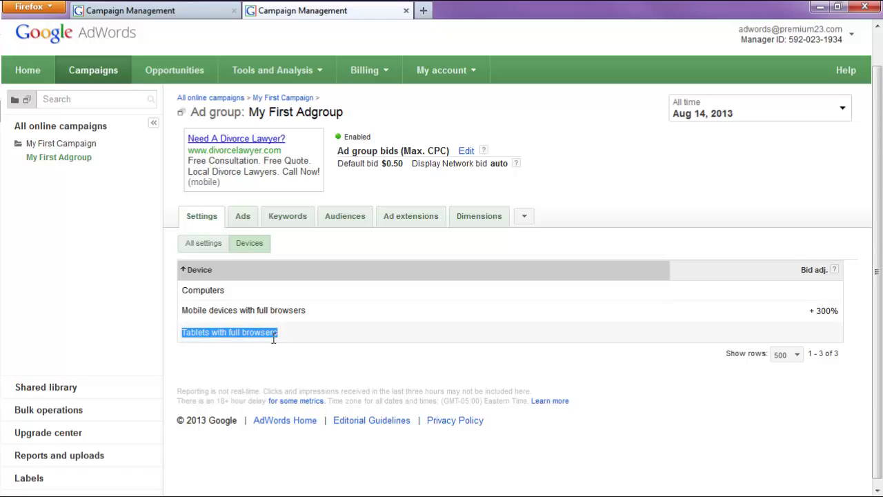
left_click(265, 337)
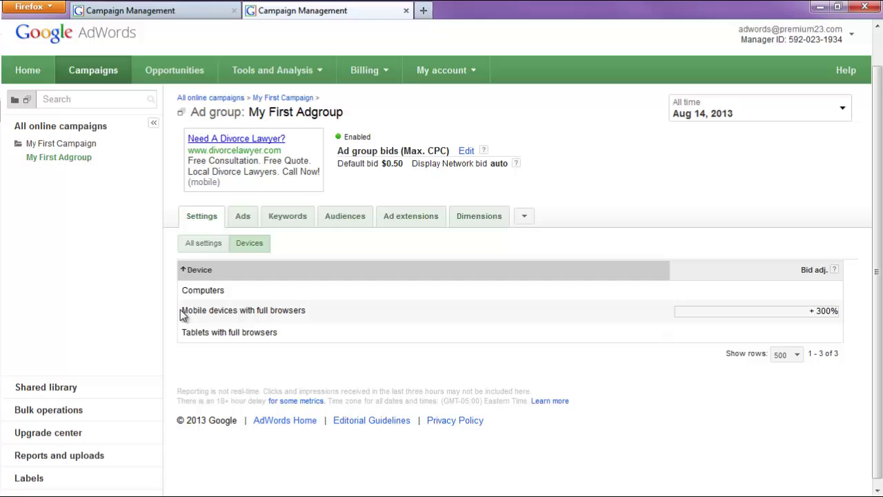
left_click_drag(181, 311, 308, 311)
left_click(316, 311)
Step: Go up from the ad group to the device settings of My First Campaign
scroll(424, 327, "down", 1)
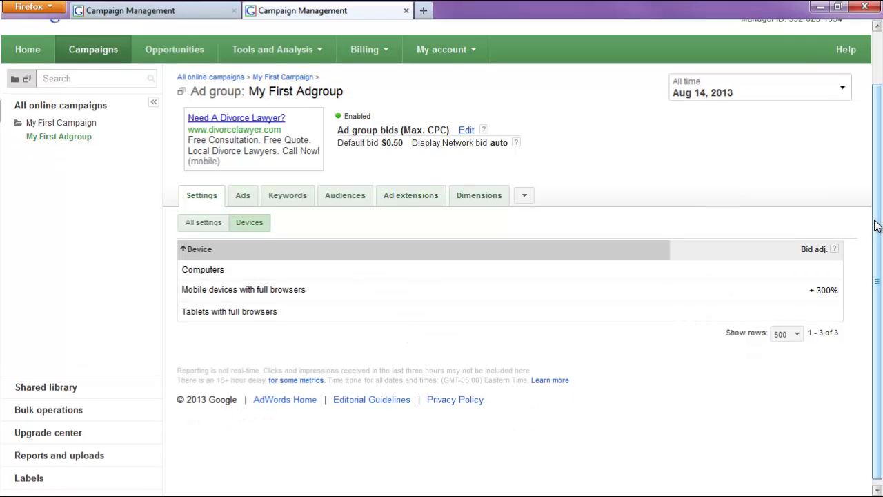
scroll(876, 226, "down", 2)
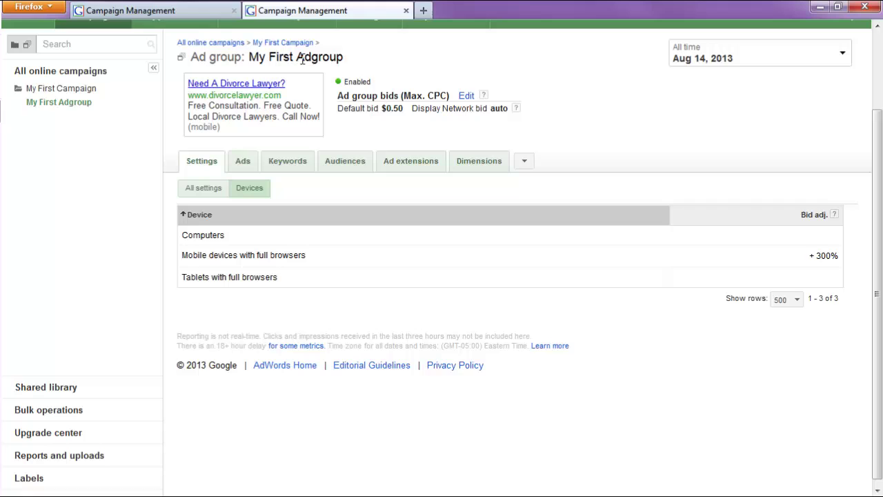
left_click(280, 43)
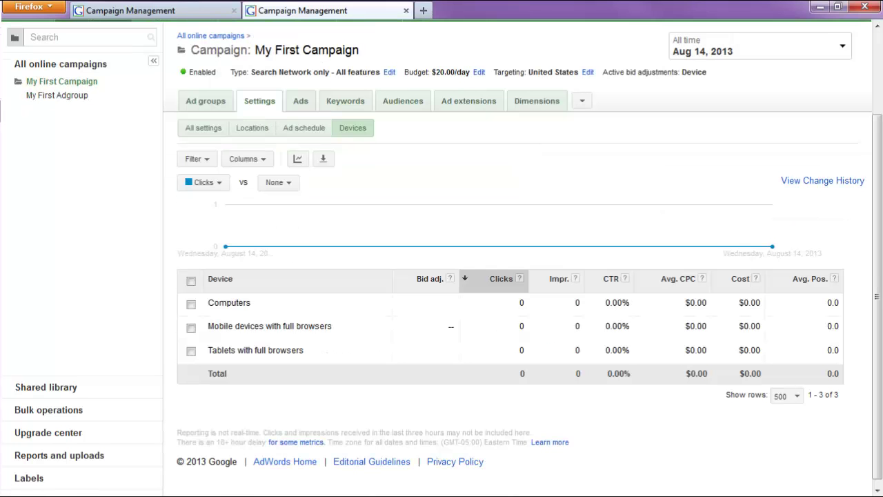